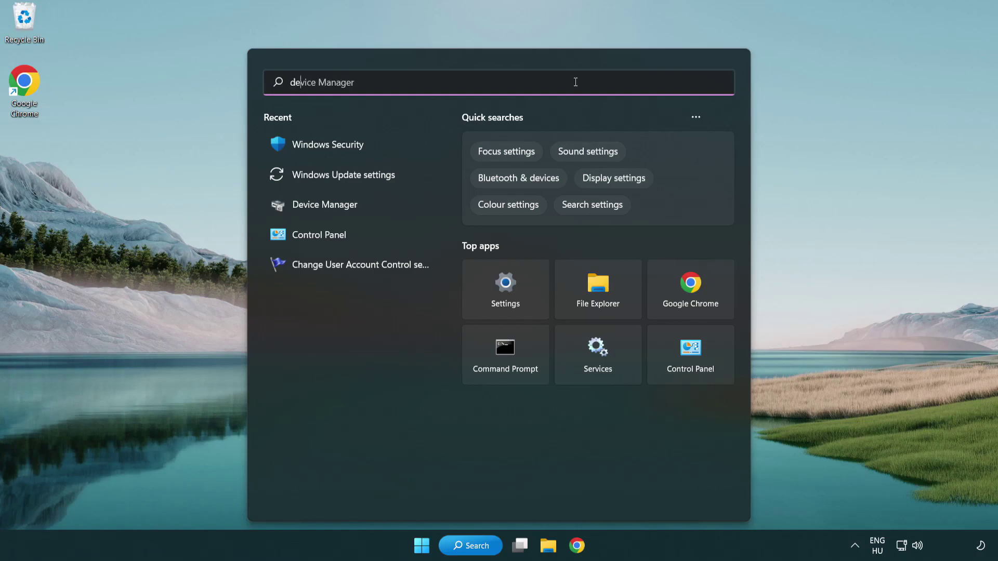
Search Windows for "device manager", open Device Manager and move its window nearer the middle of the desktop.
text(nager)
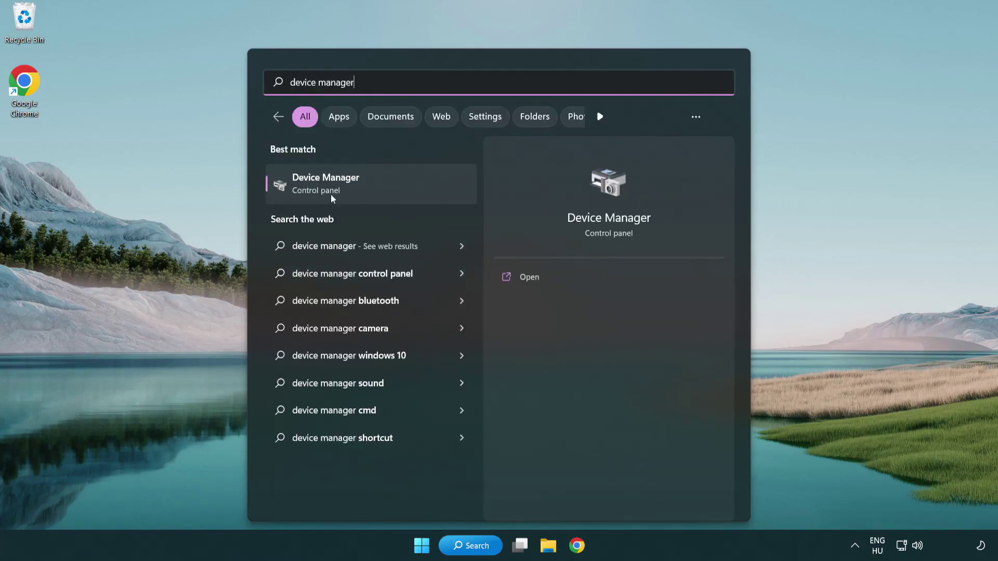
click(401, 191)
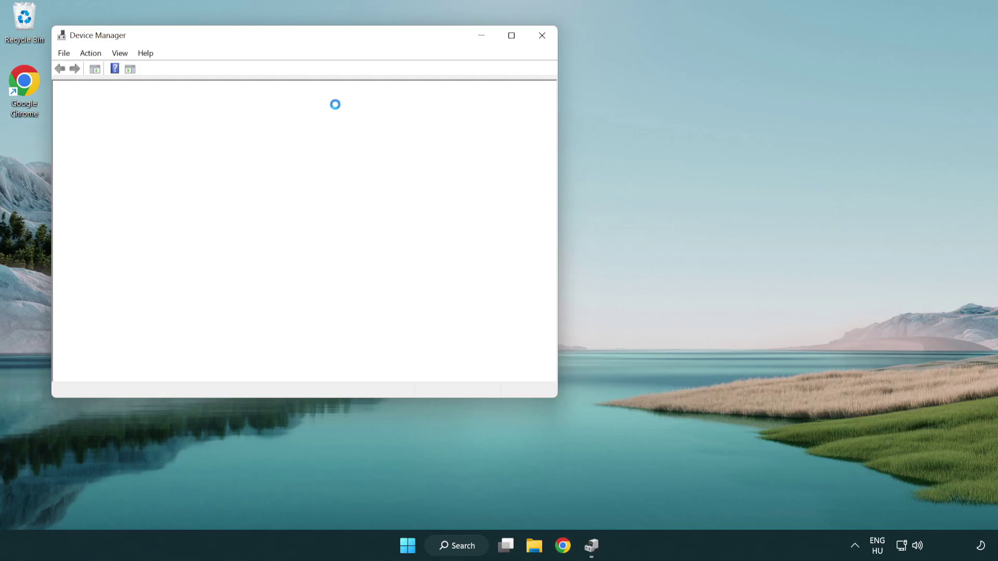
drag(275, 43, 439, 100)
Run an automatic driver search for the VMware SVGA 3D display adapter, then close Device Manager.
click(275, 208)
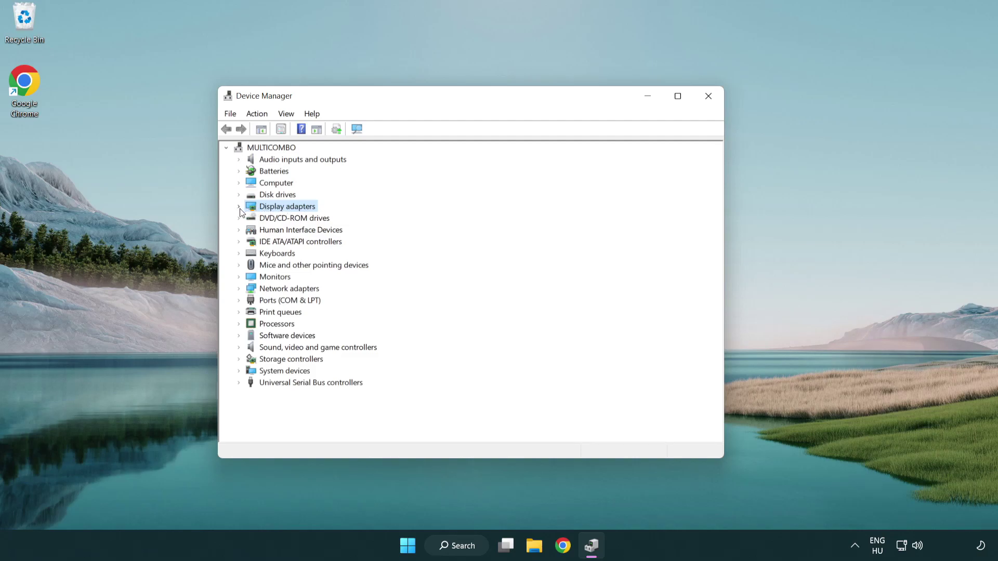
click(239, 207)
click(297, 223)
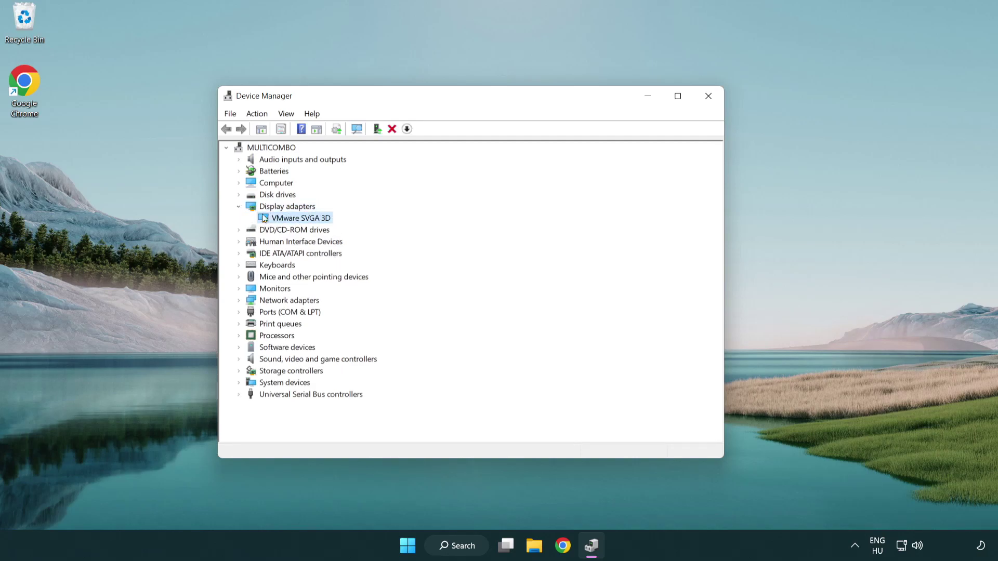
right_click(296, 221)
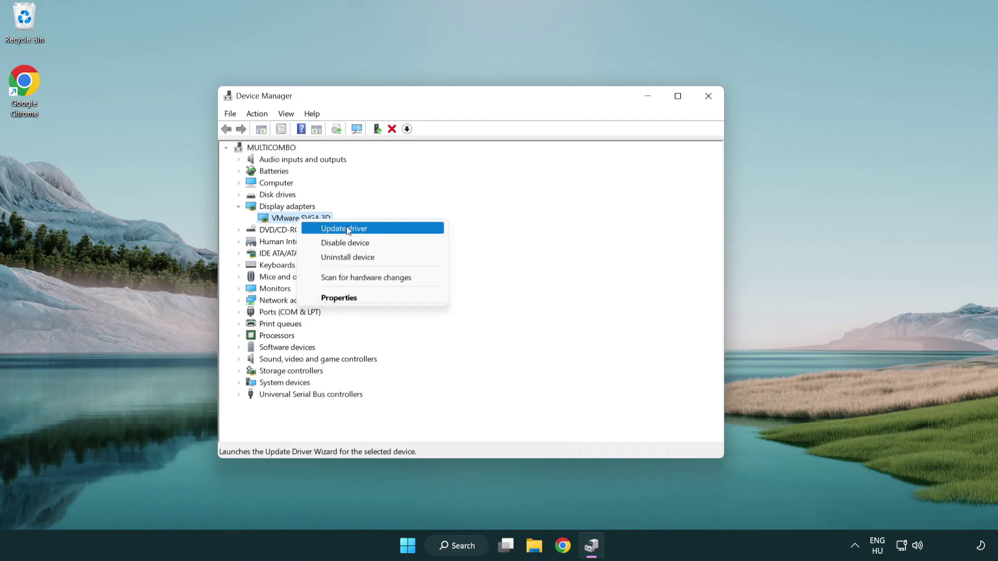
click(393, 231)
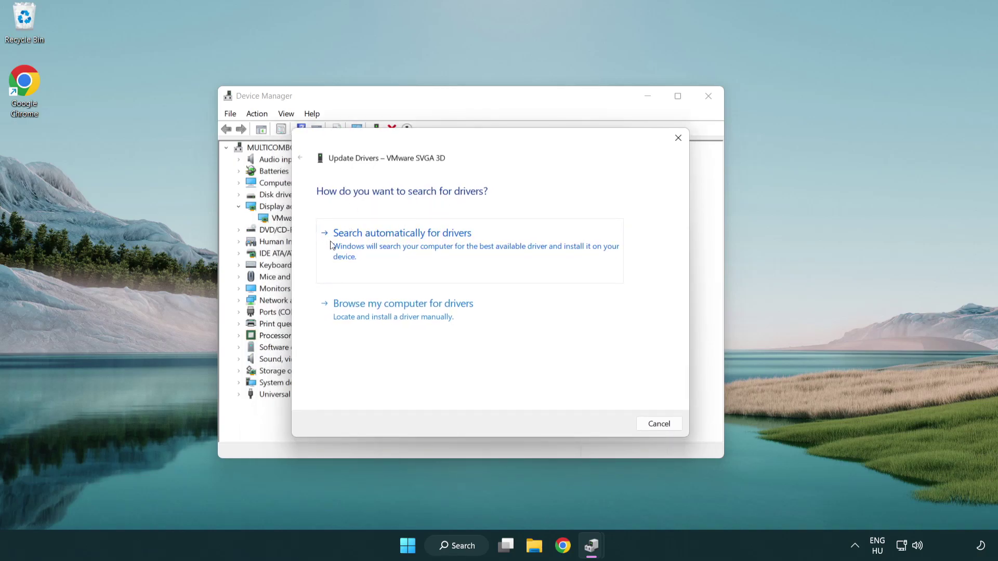
click(439, 246)
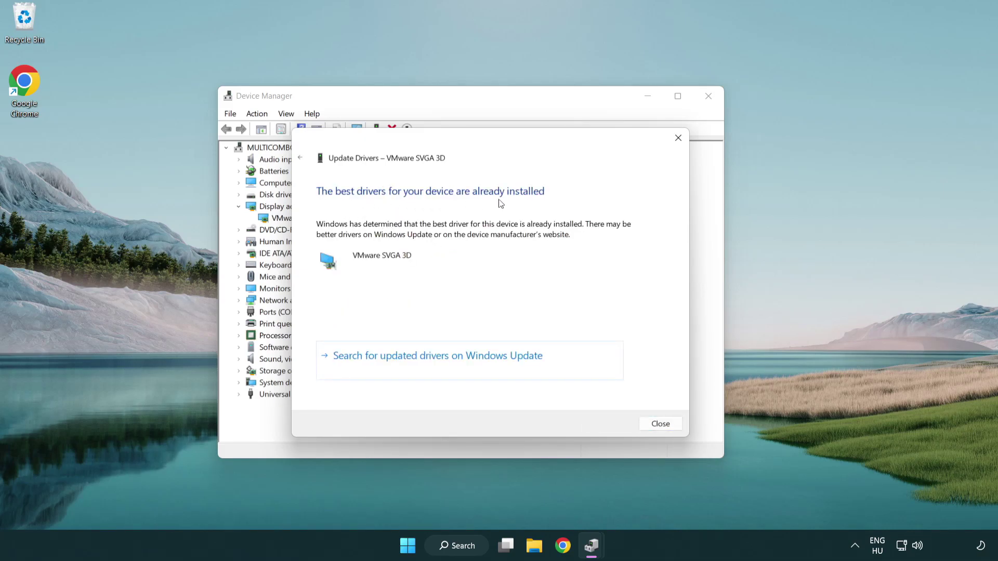
click(662, 425)
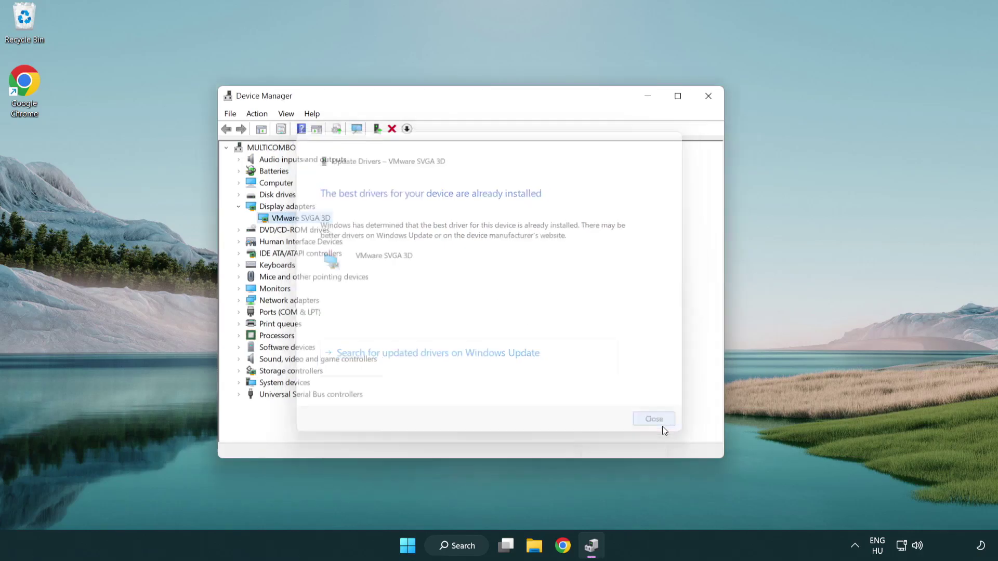
click(710, 98)
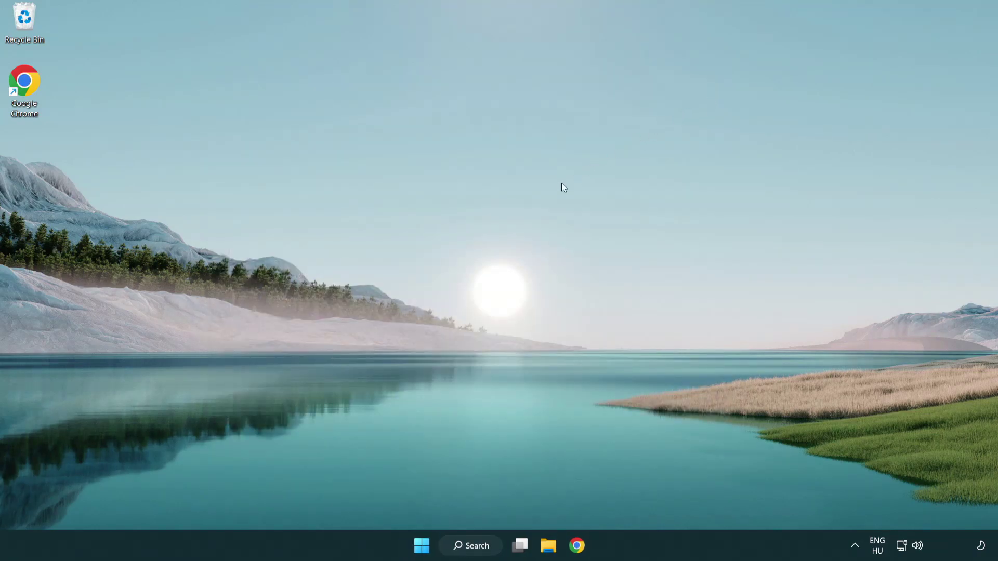
Open the Windows Update settings by searching for "update", check for updates and close Settings.
click(481, 545)
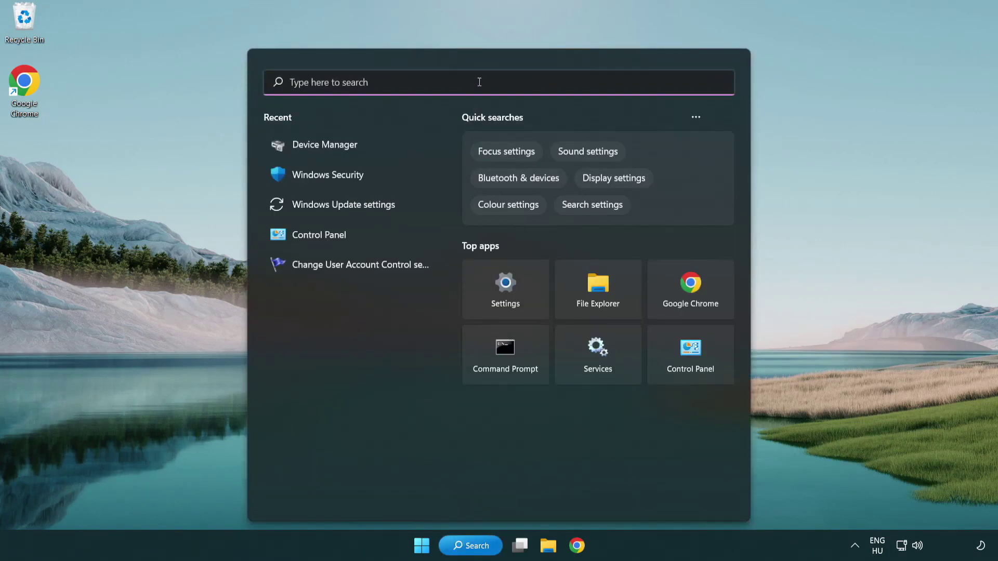
text(update)
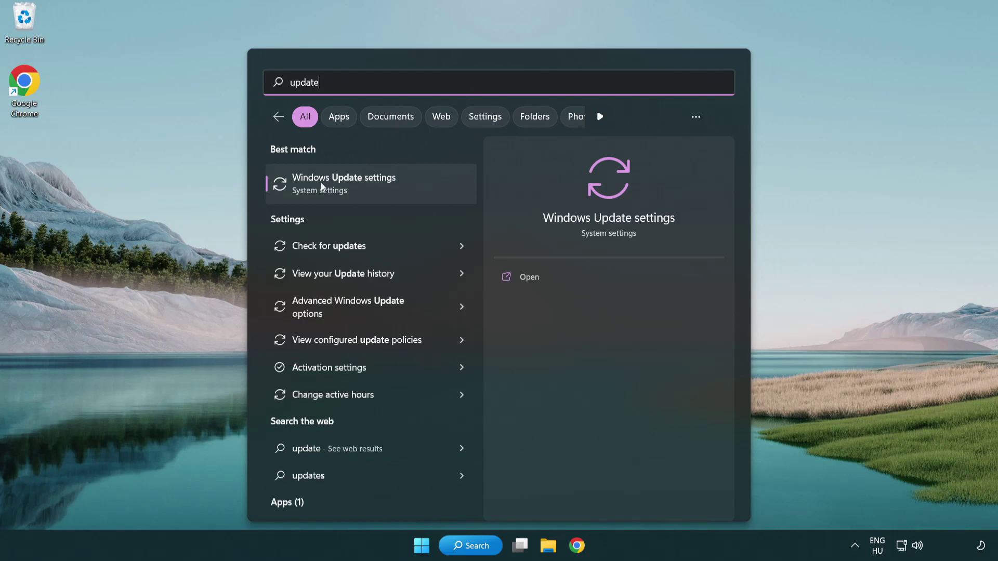
click(390, 192)
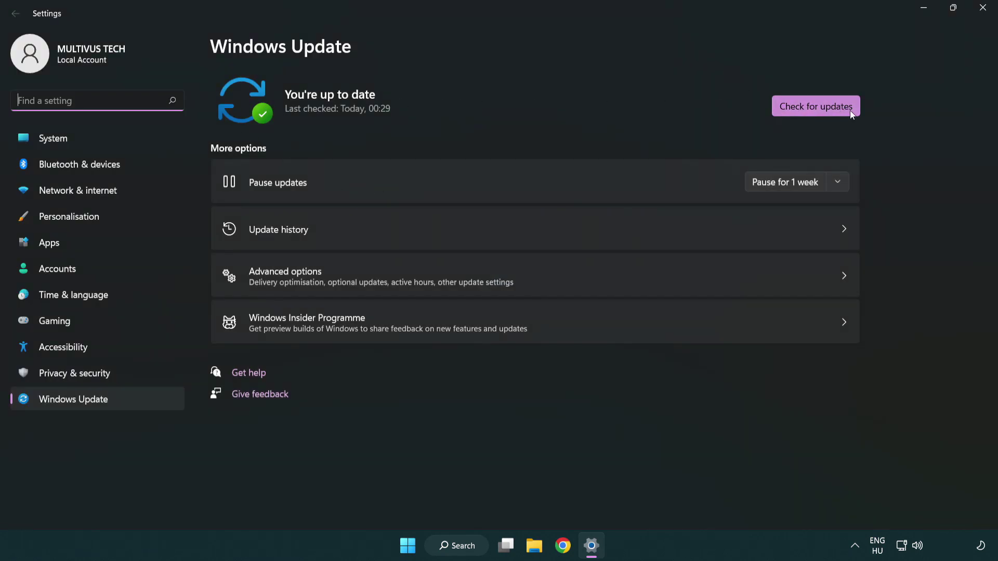
click(835, 111)
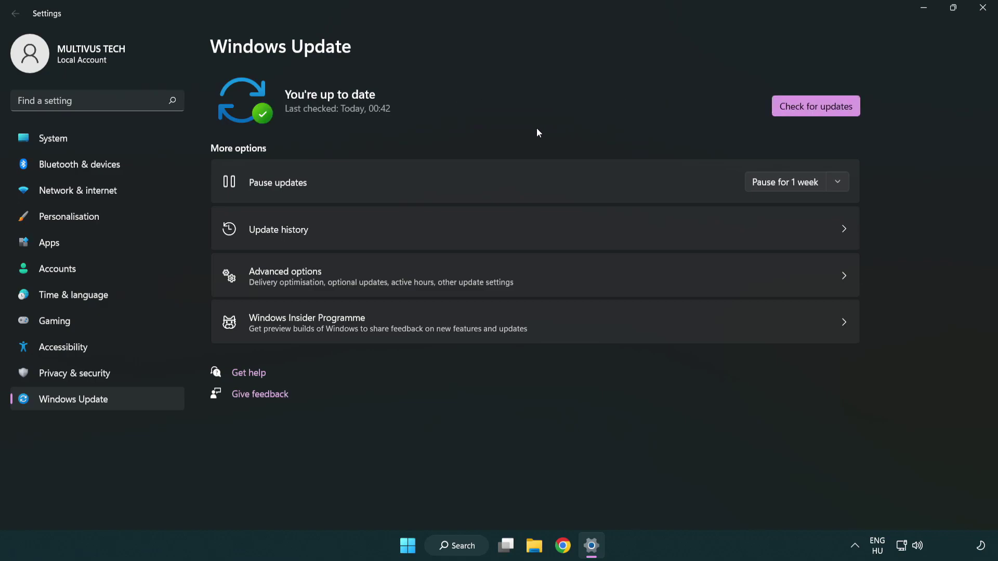
click(980, 16)
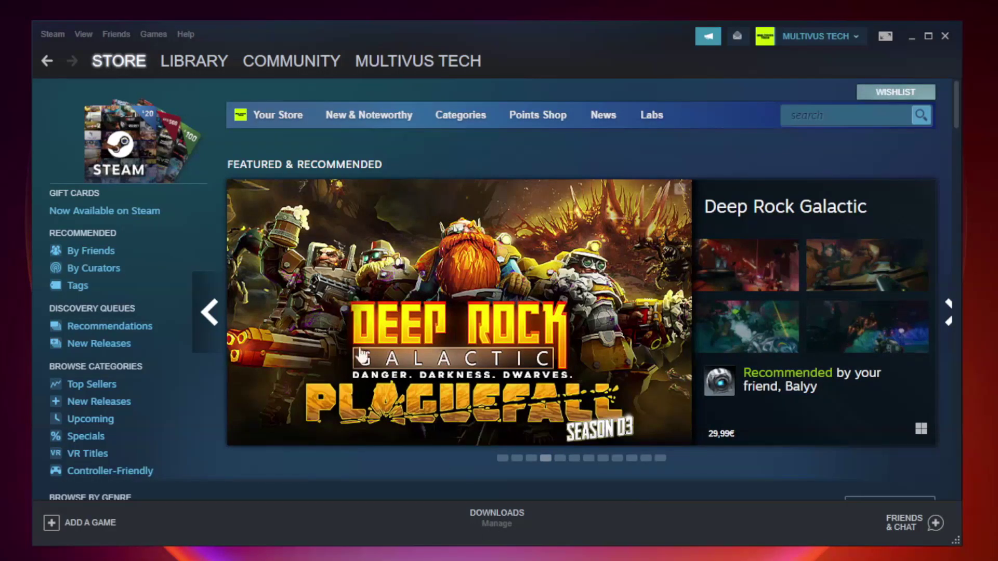
In the Steam library, verify the integrity of the local files of YOUR NOT WORKING GAME through its properties.
mouse_move(211, 65)
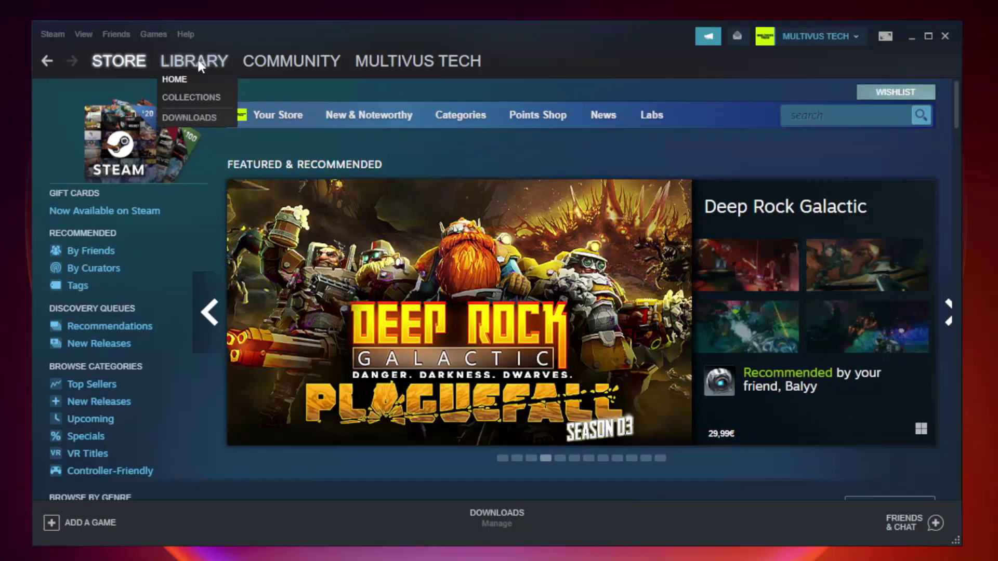
click(201, 67)
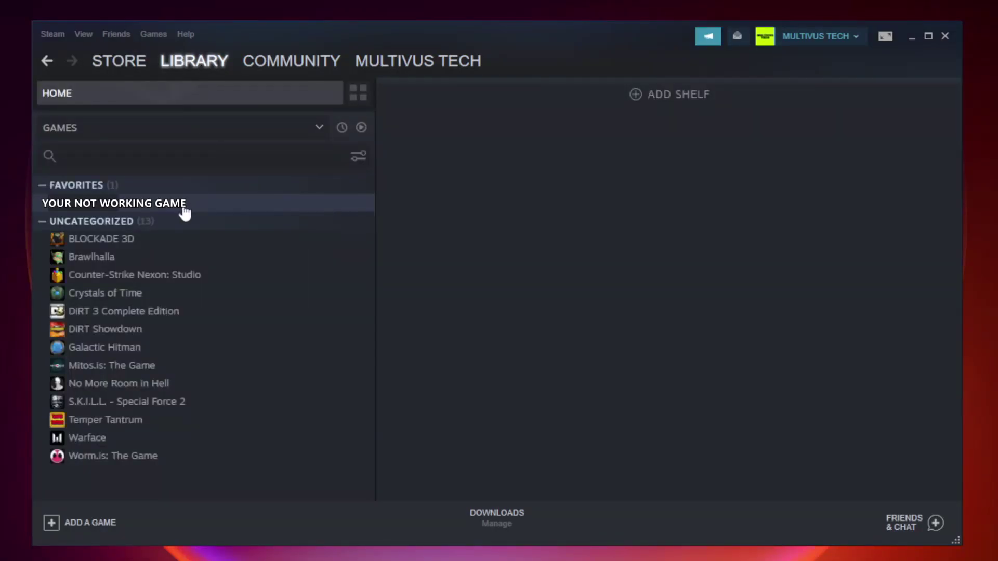
right_click(216, 208)
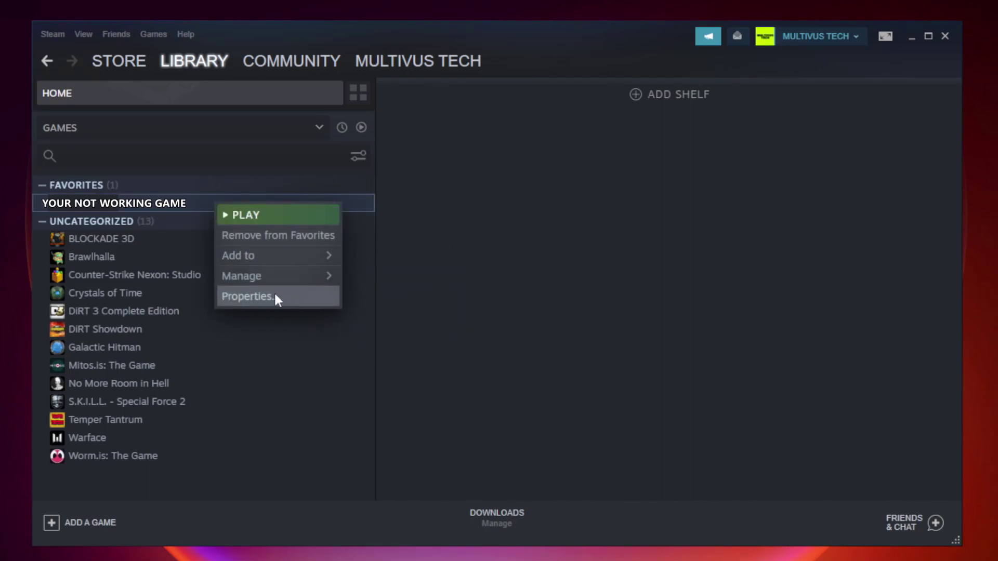
click(248, 296)
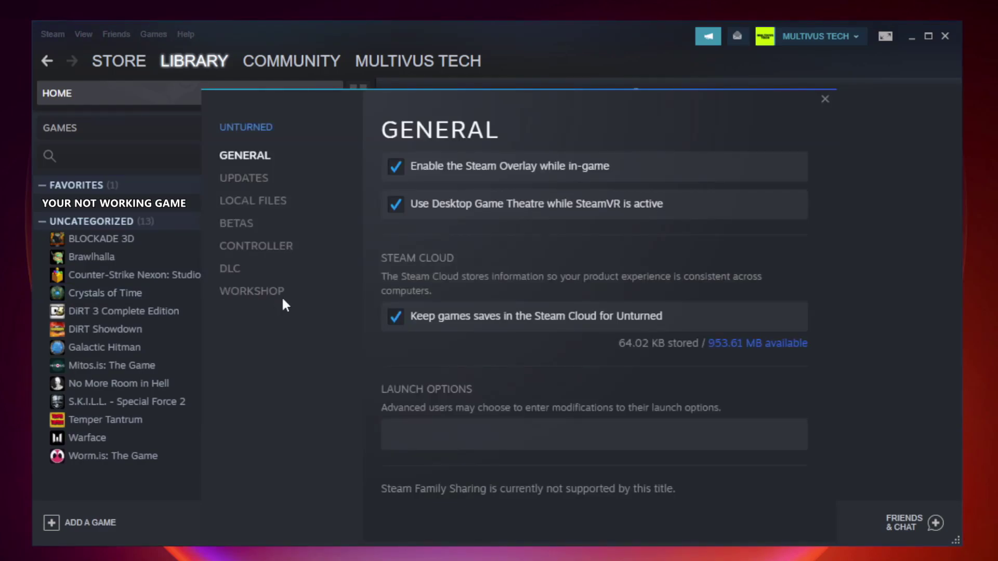
click(265, 205)
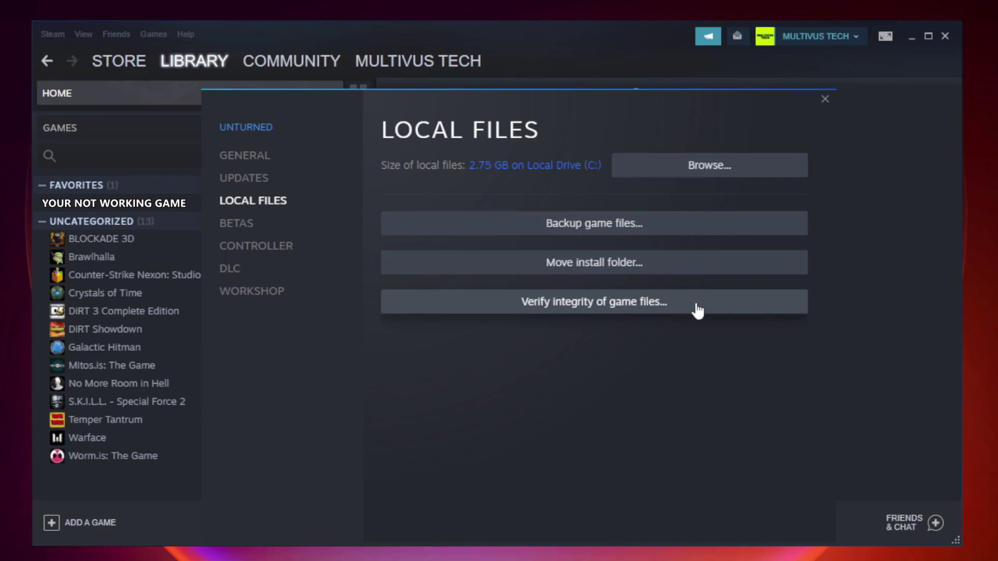
click(604, 308)
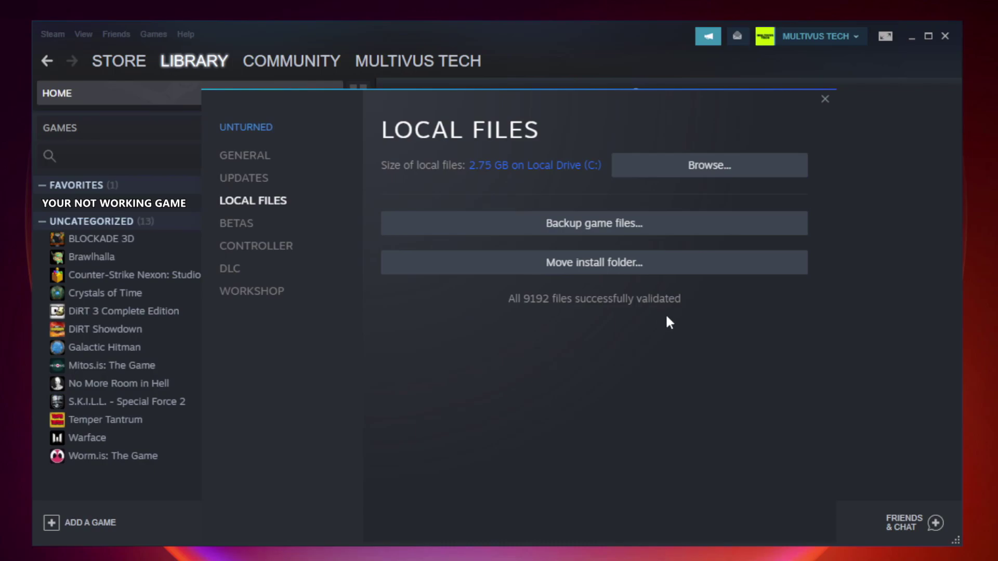
Browse the game's local files in File Explorer and open the properties of the YOUR NOT WORKING GAME shortcut.
click(714, 179)
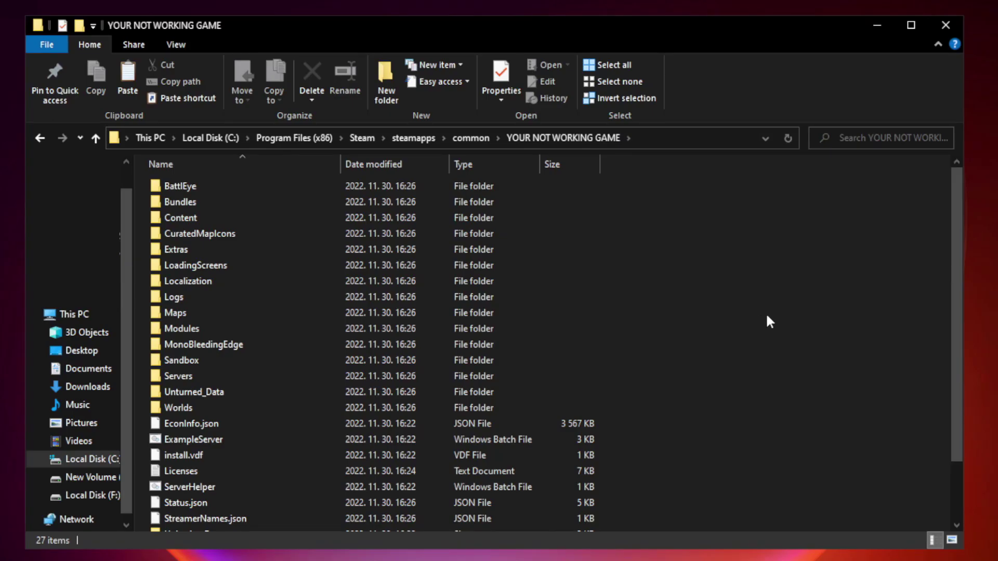
drag(958, 273, 958, 358)
click(313, 524)
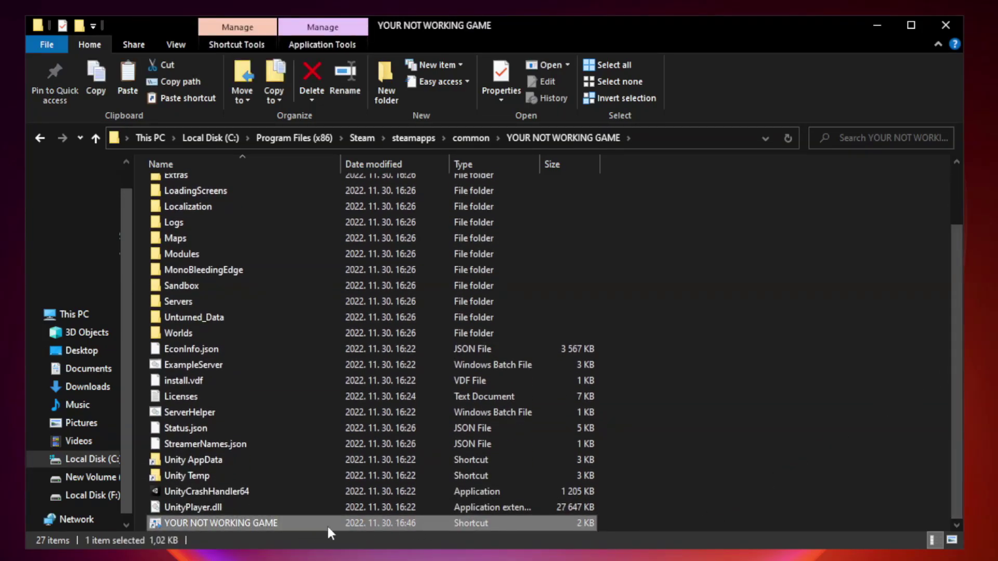
right_click(338, 524)
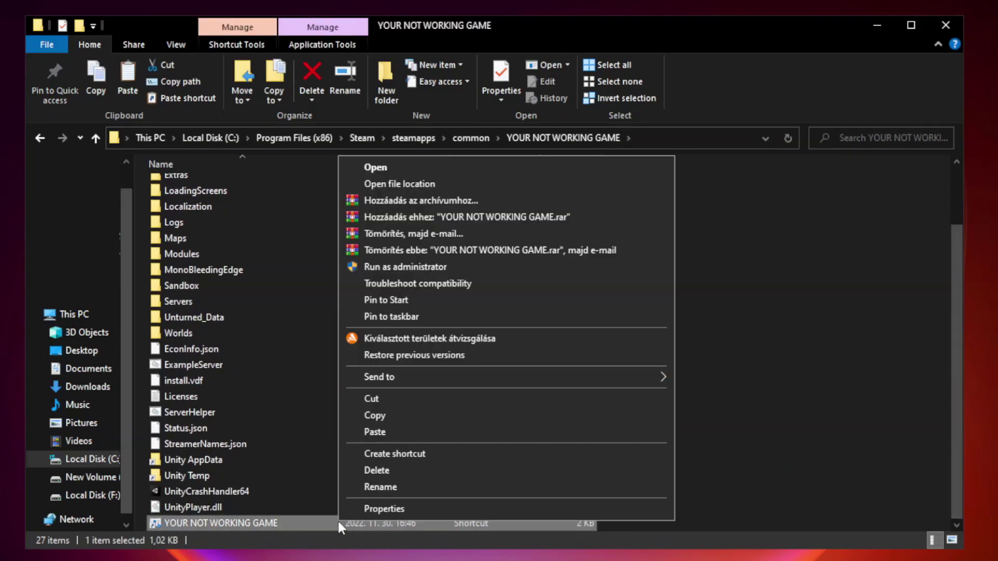
click(503, 509)
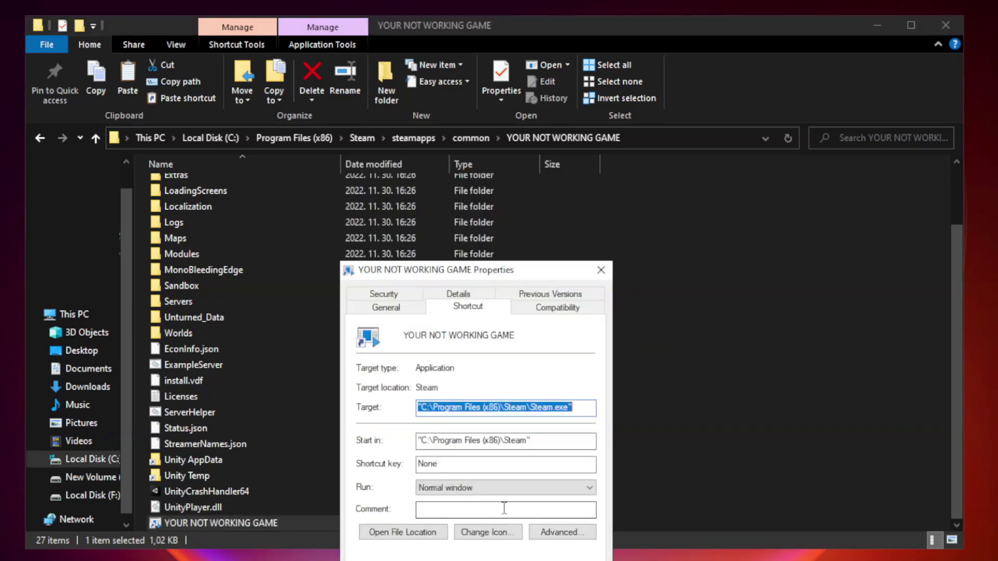
drag(492, 279, 498, 117)
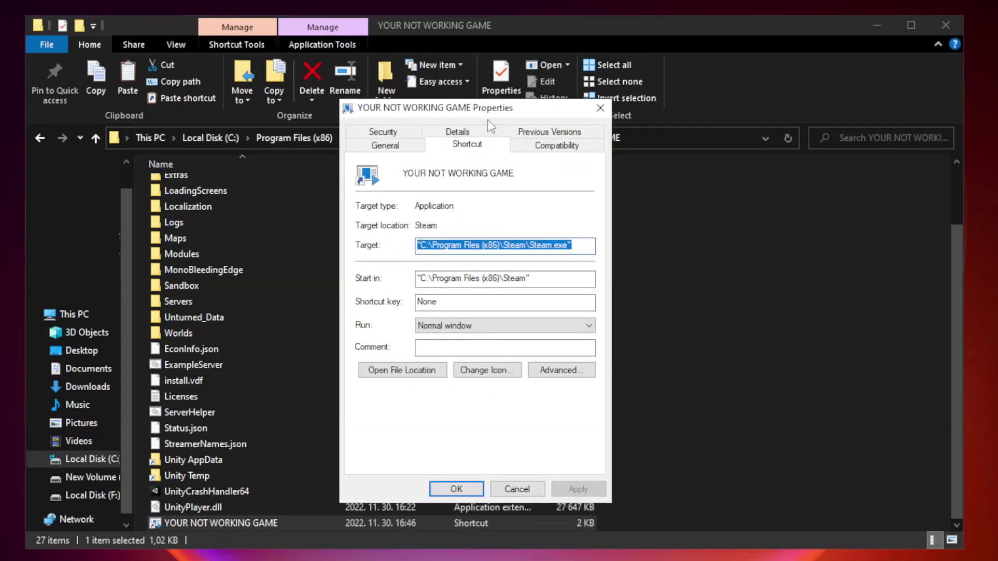
Apply Windows 8 compatibility mode, disabled fullscreen optimizations and run as administrator to the game shortcut, then close its properties and folder.
click(555, 151)
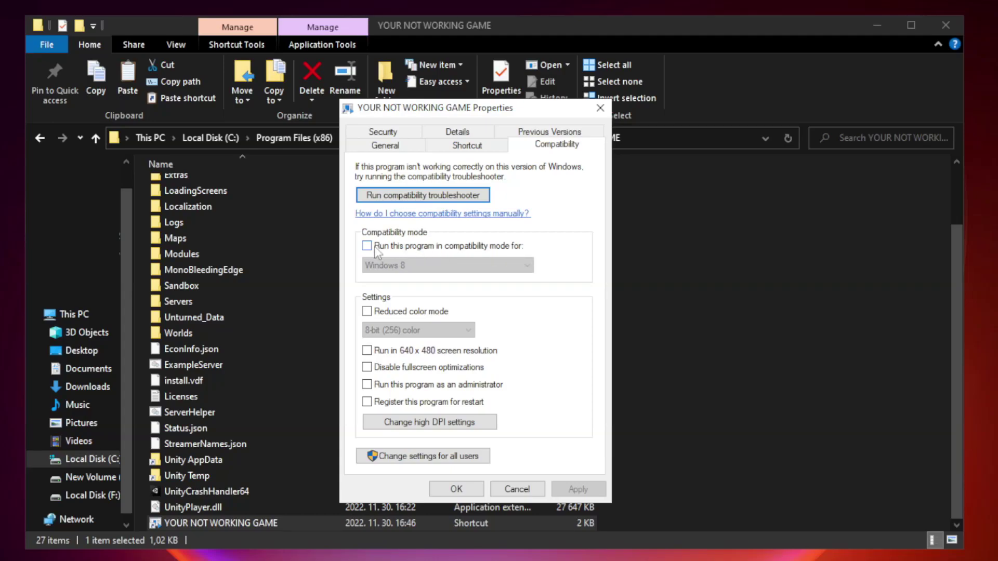
click(397, 248)
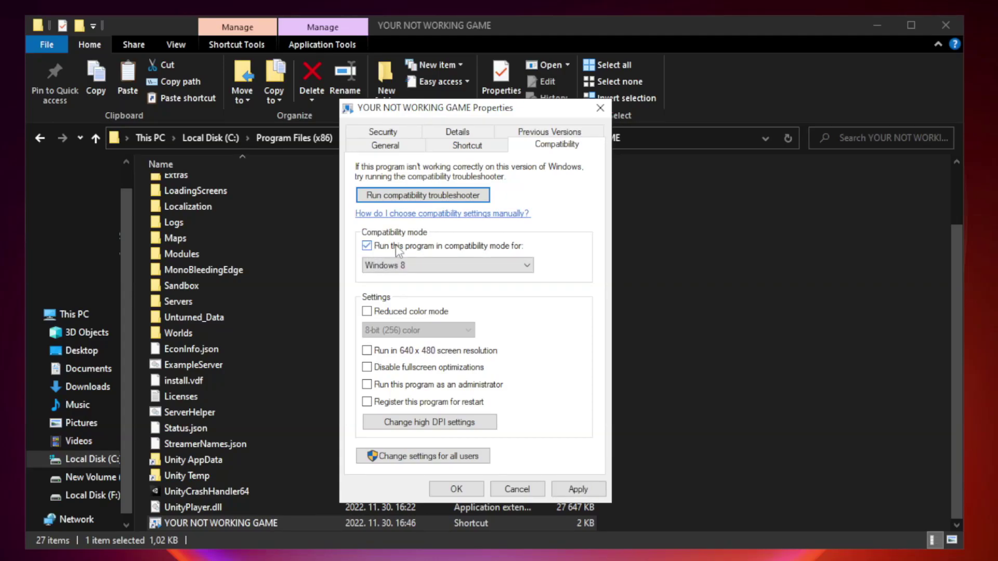
click(446, 266)
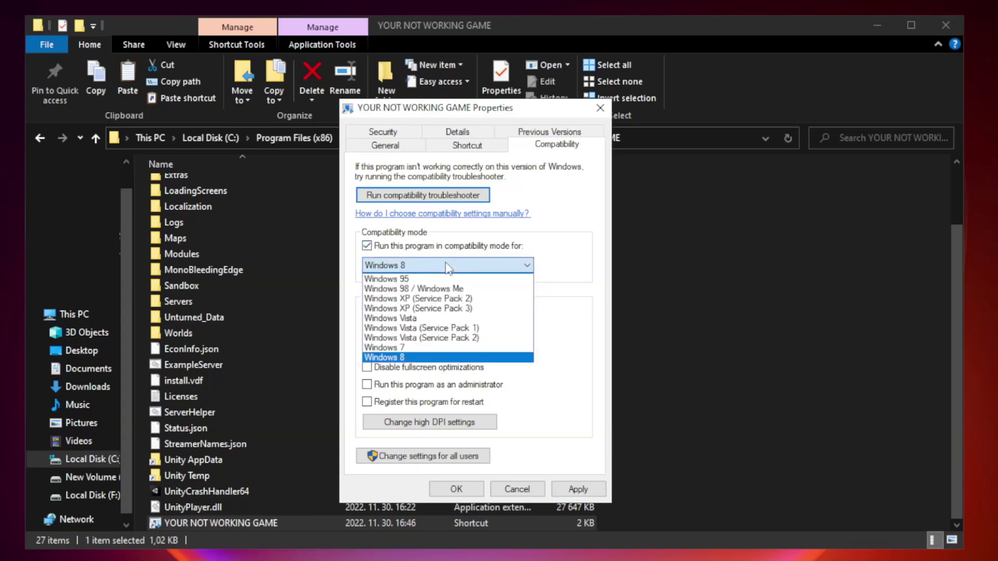
click(422, 358)
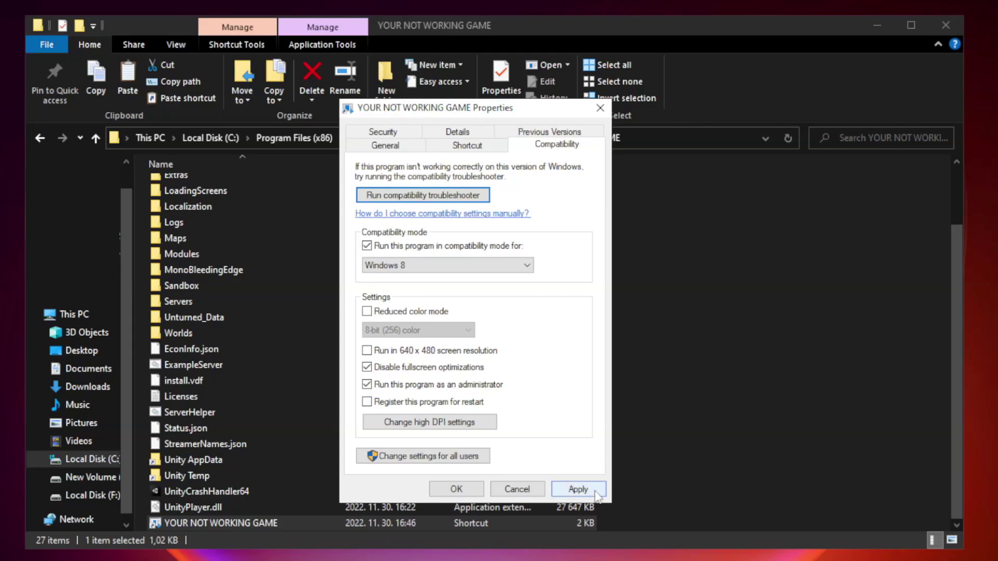
click(577, 490)
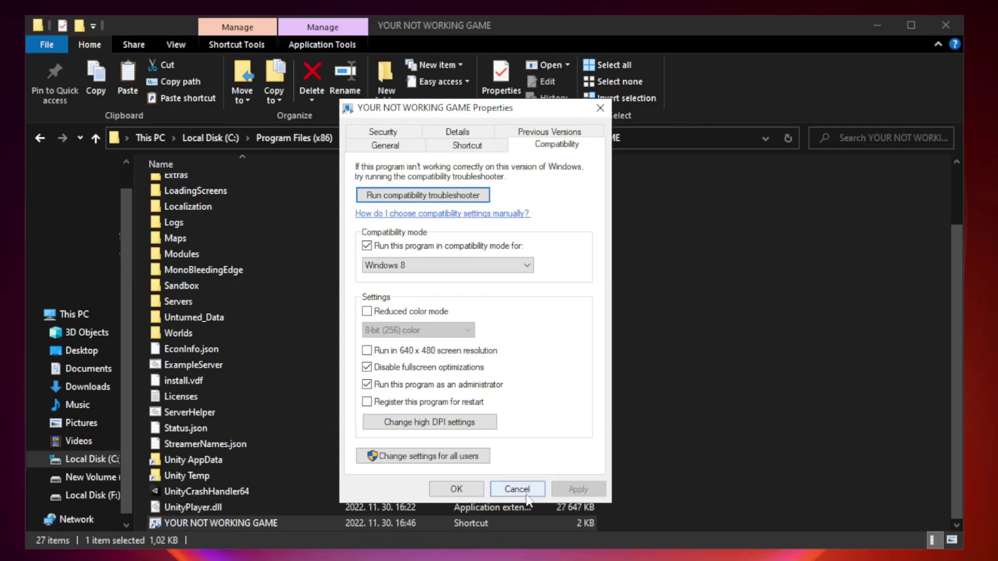
click(456, 491)
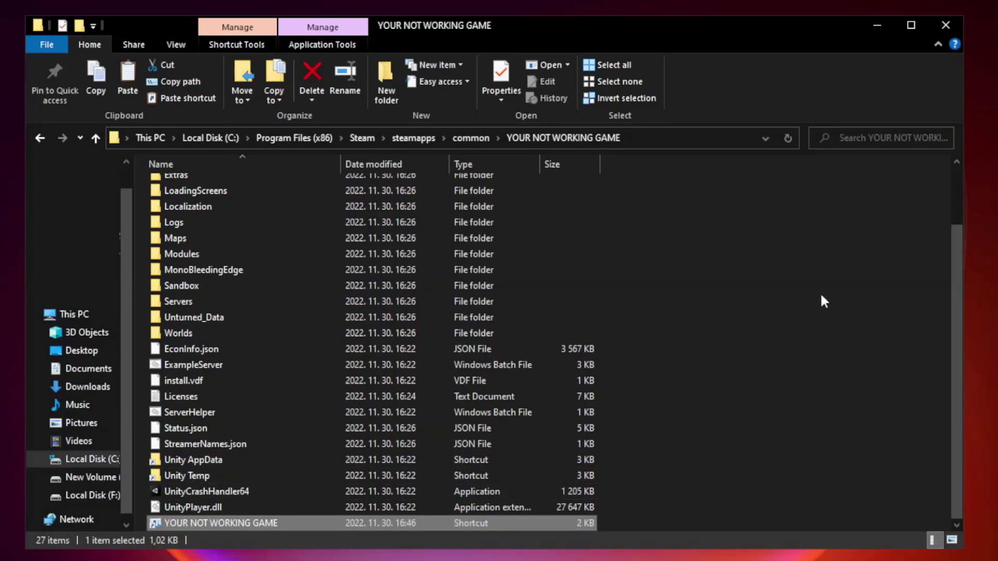
click(945, 26)
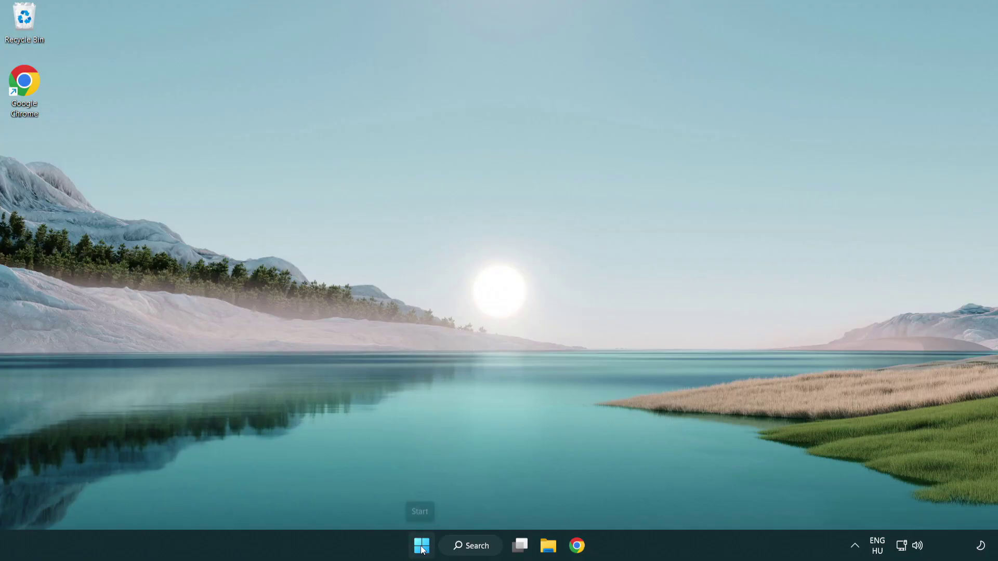
Open Task Manager and show the list of startup programs.
right_click(422, 549)
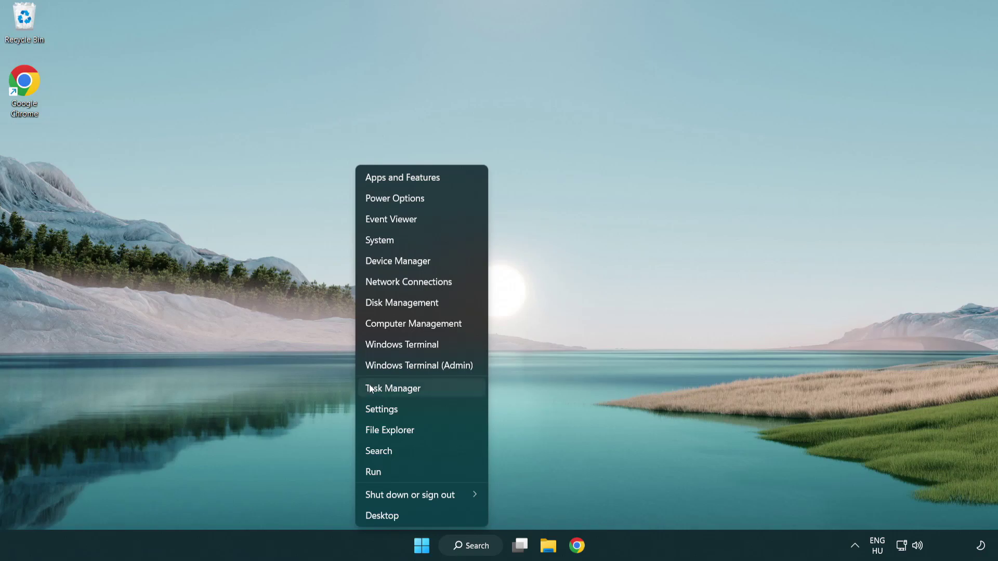
click(441, 393)
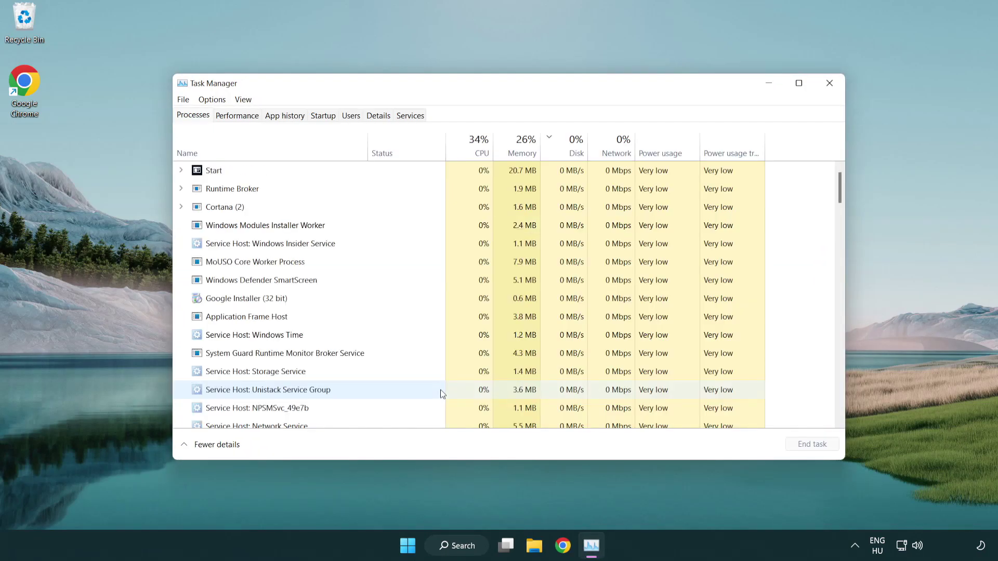
click(323, 116)
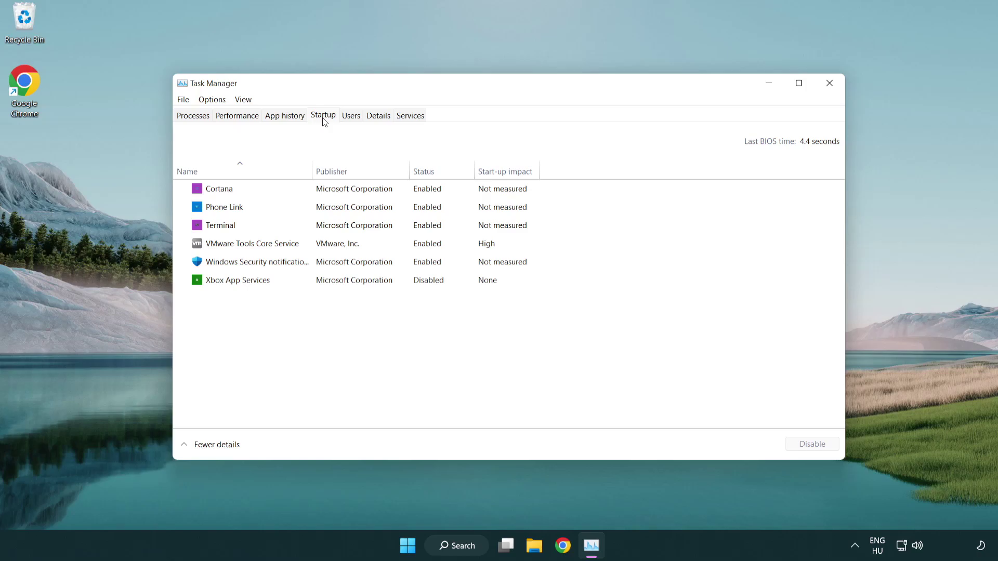
Disable Terminal, Phone Link, Cortana and the Windows Security notification entry at startup, then close Task Manager.
click(328, 226)
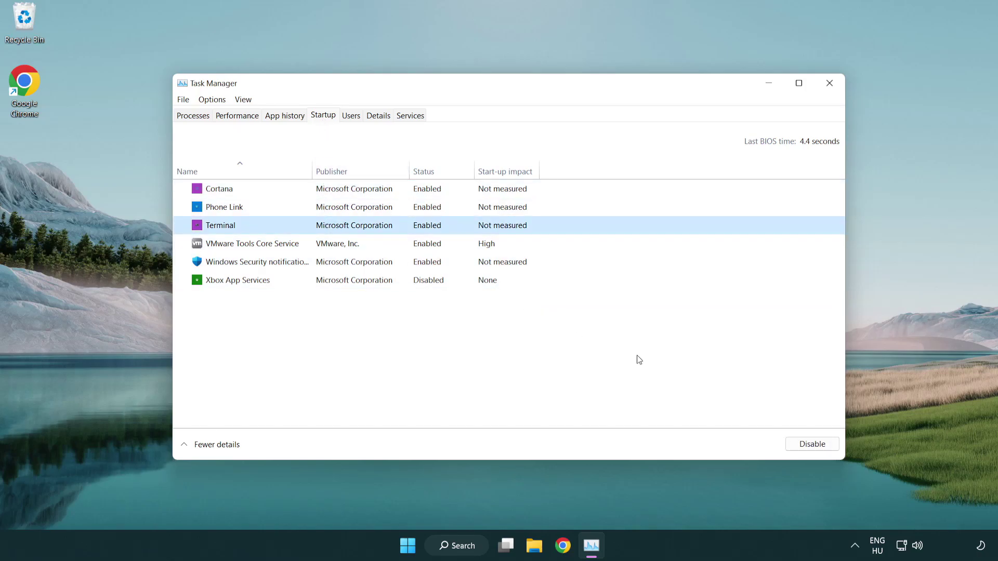
click(798, 445)
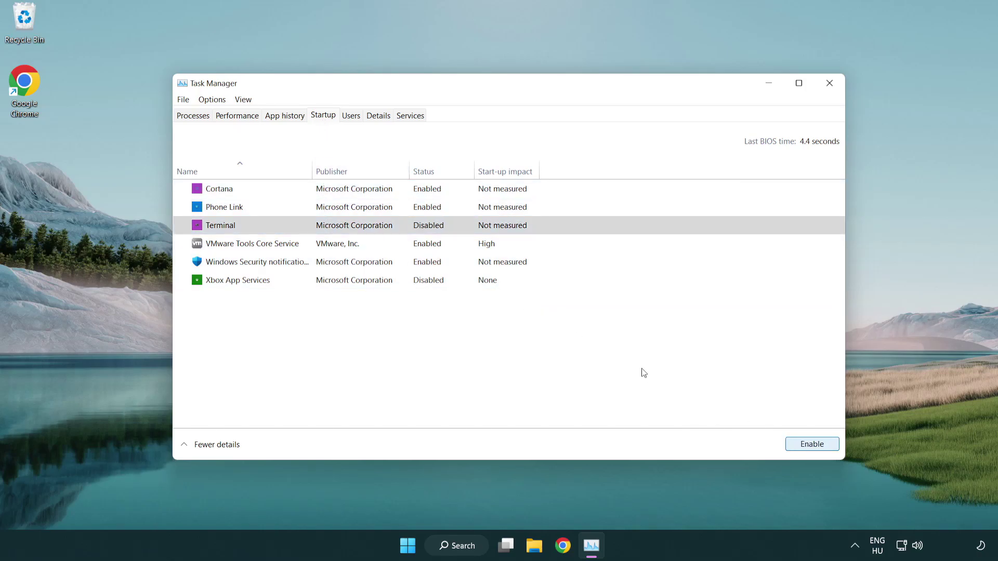
click(416, 209)
click(811, 446)
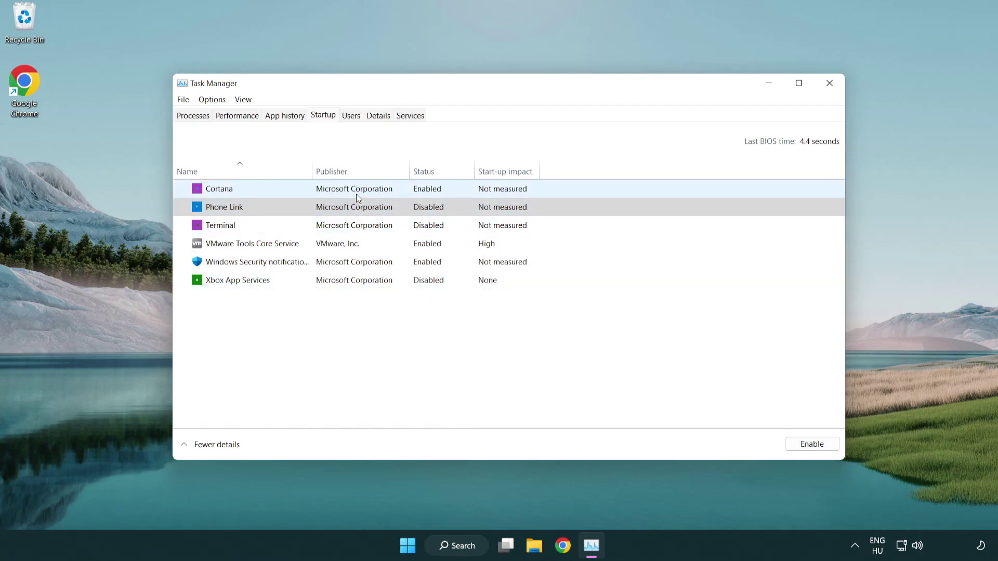
click(357, 197)
click(801, 444)
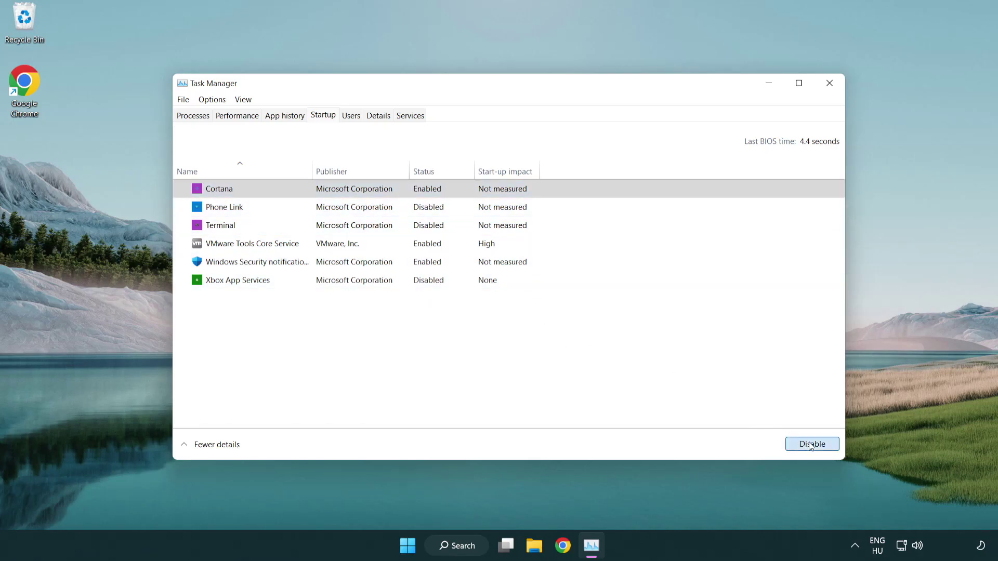
click(474, 268)
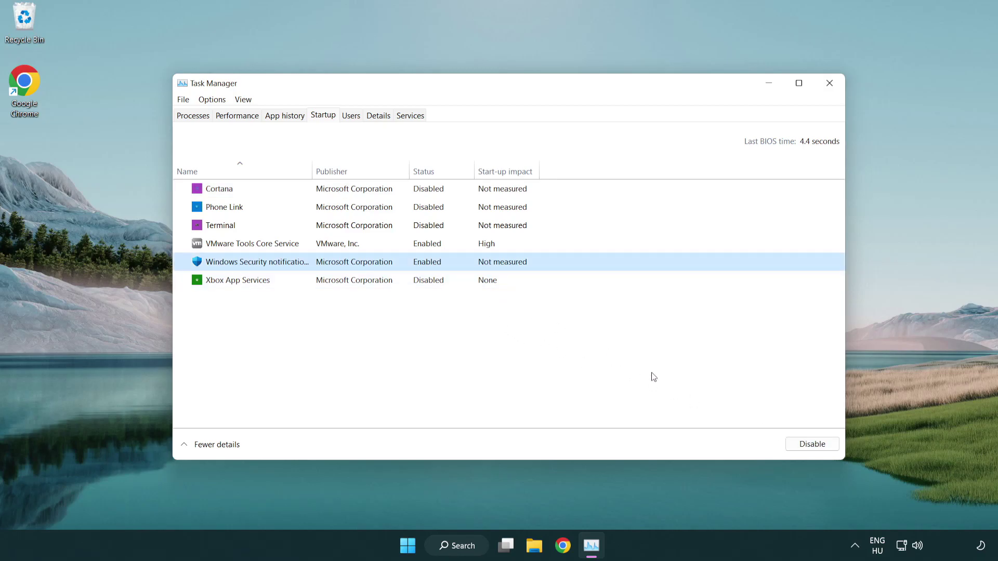
click(805, 444)
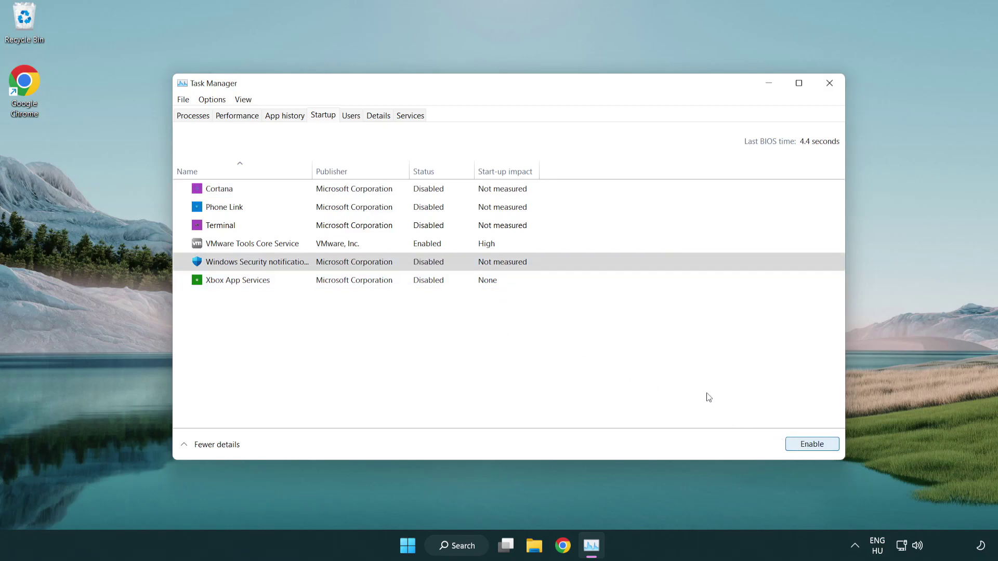
click(830, 83)
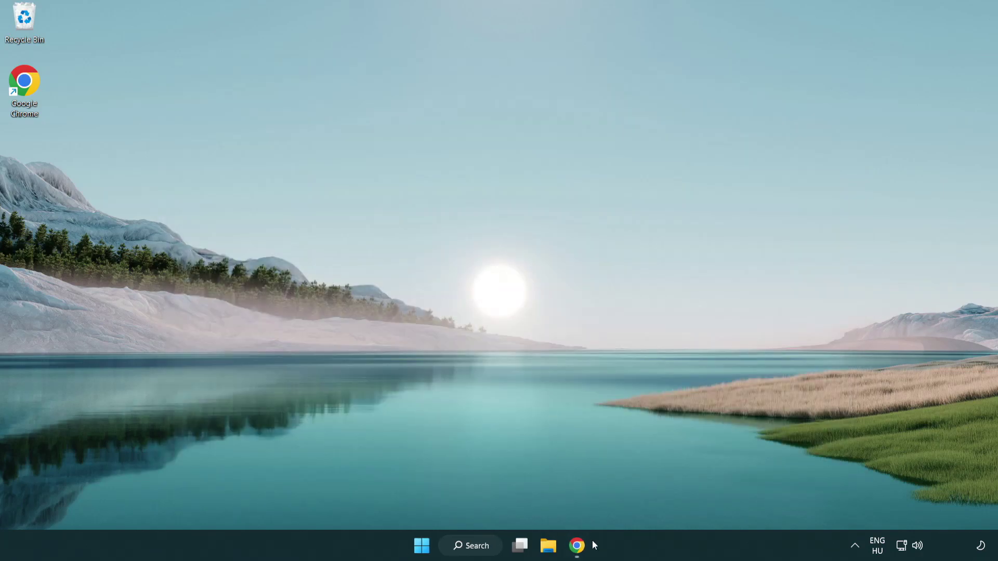
Switch to Google Chrome and download the English DirectX End-User Runtime Web Installer from Microsoft's download page.
click(577, 545)
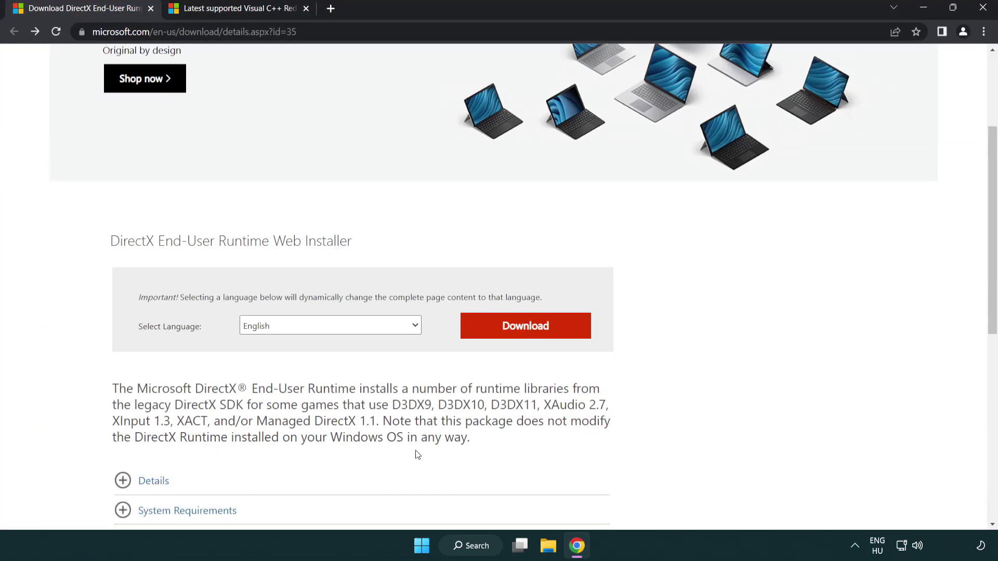
scroll(416, 450, up, 4)
click(145, 31)
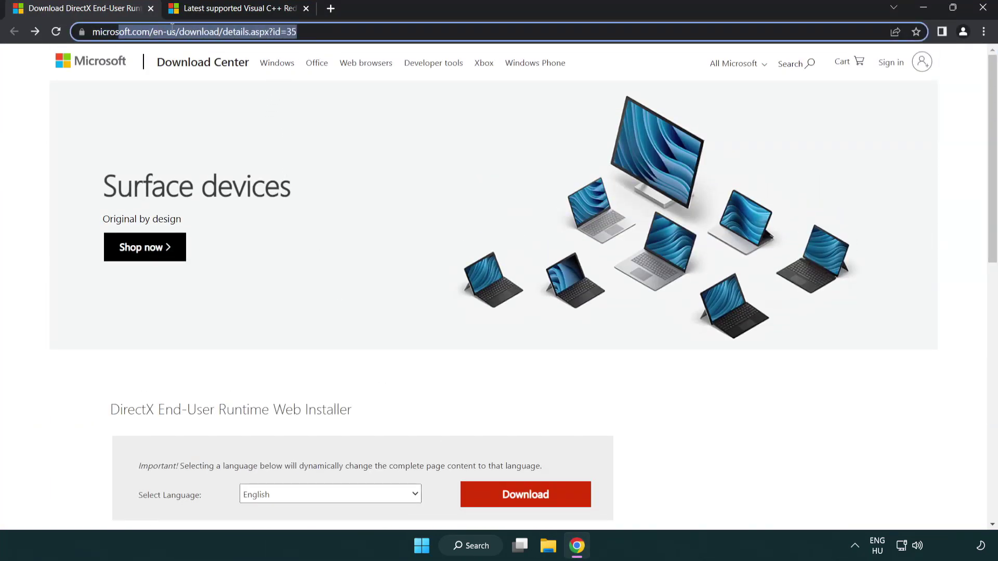
click(955, 226)
drag(990, 226, 989, 289)
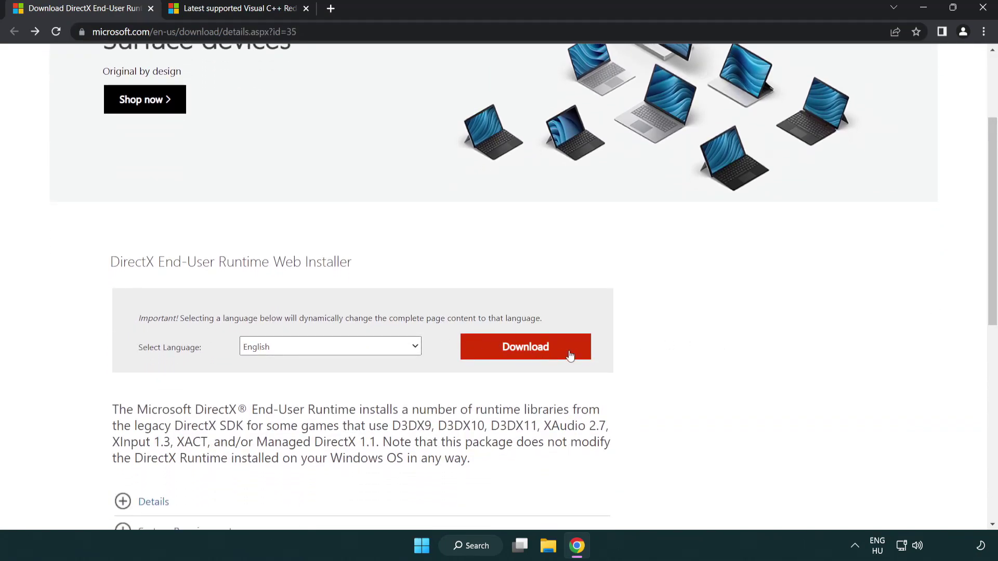
click(527, 356)
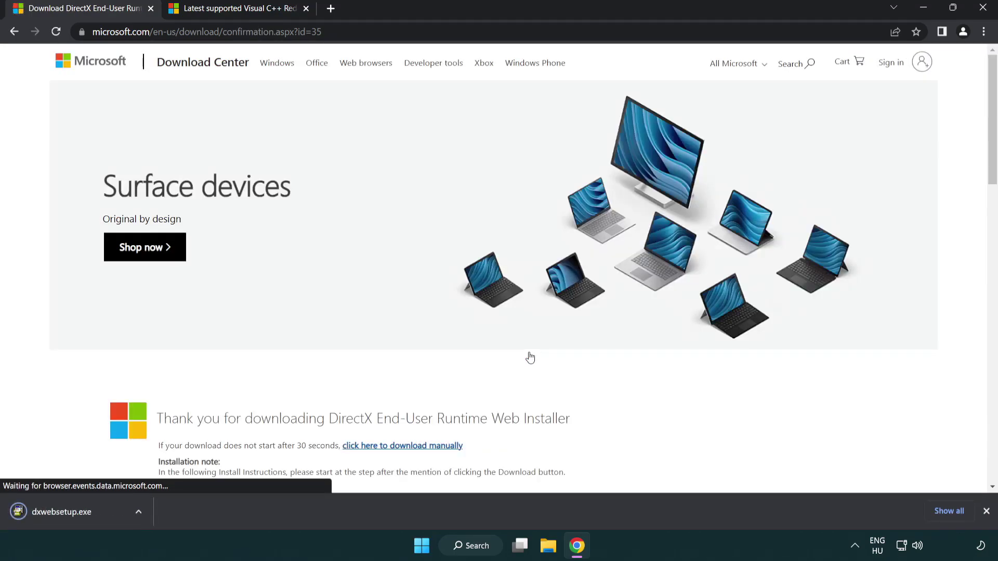
Run dxwebsetup.exe, accept the license agreement and complete the DirectX setup wizard.
click(65, 514)
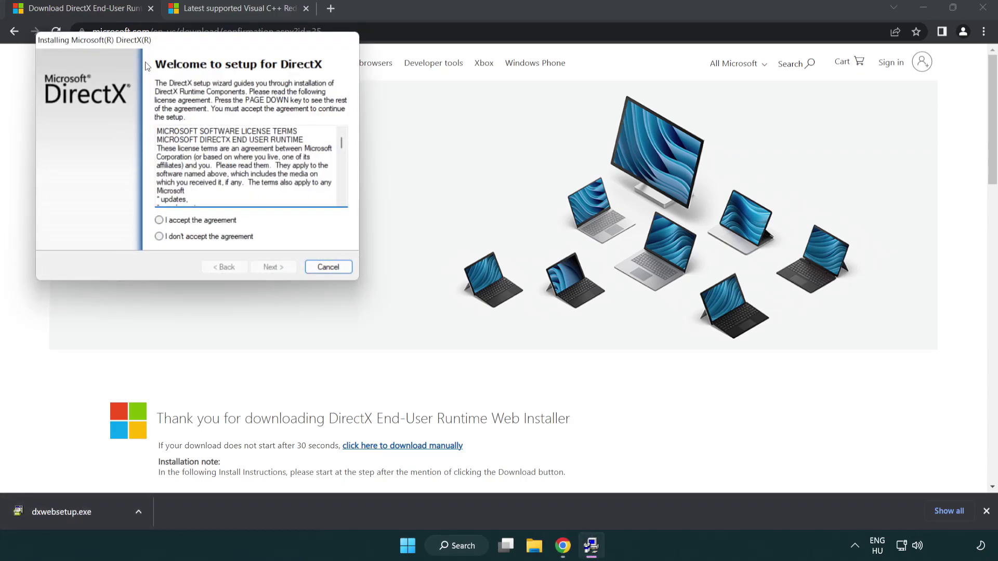
drag(151, 46, 438, 156)
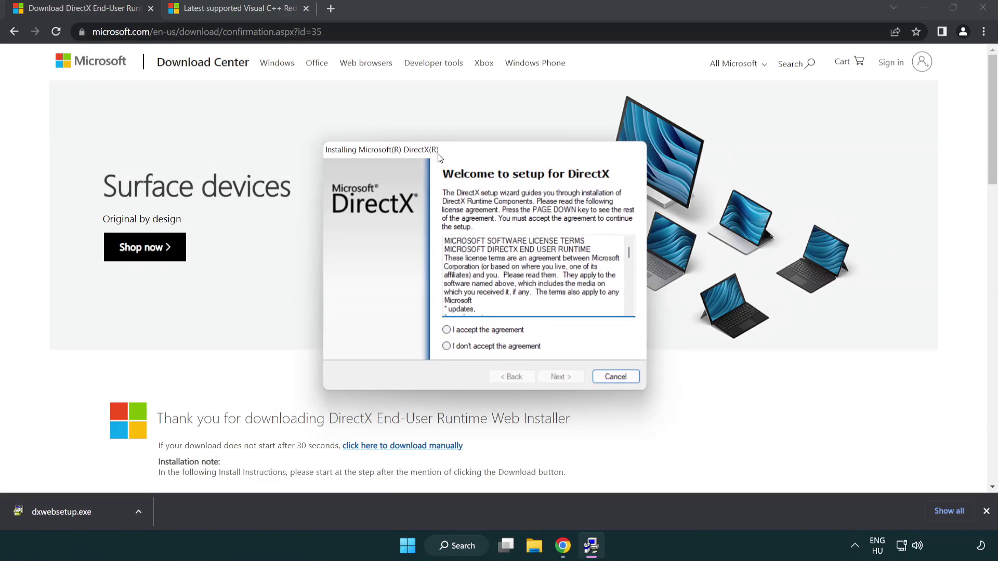
drag(631, 257, 629, 300)
click(447, 330)
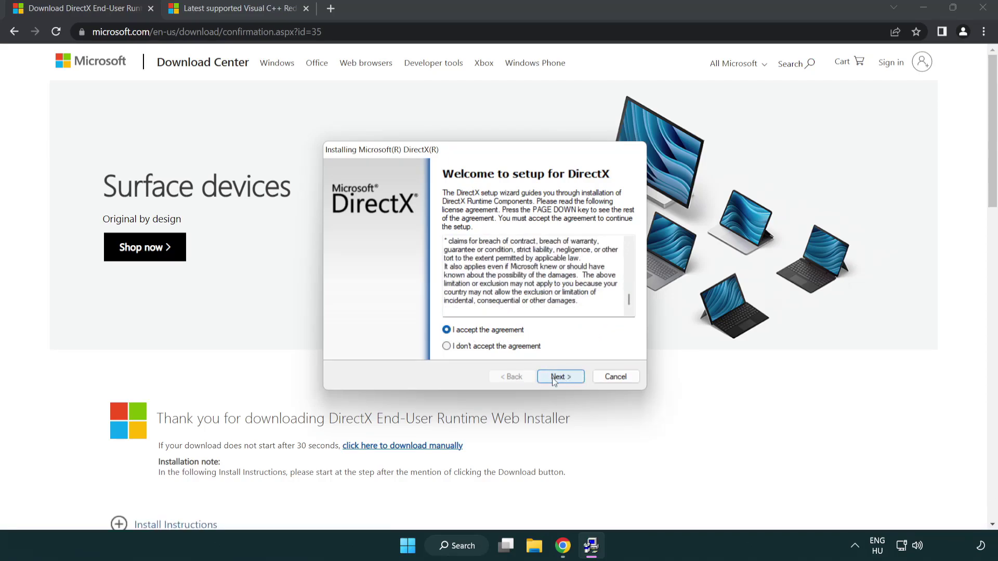
click(563, 379)
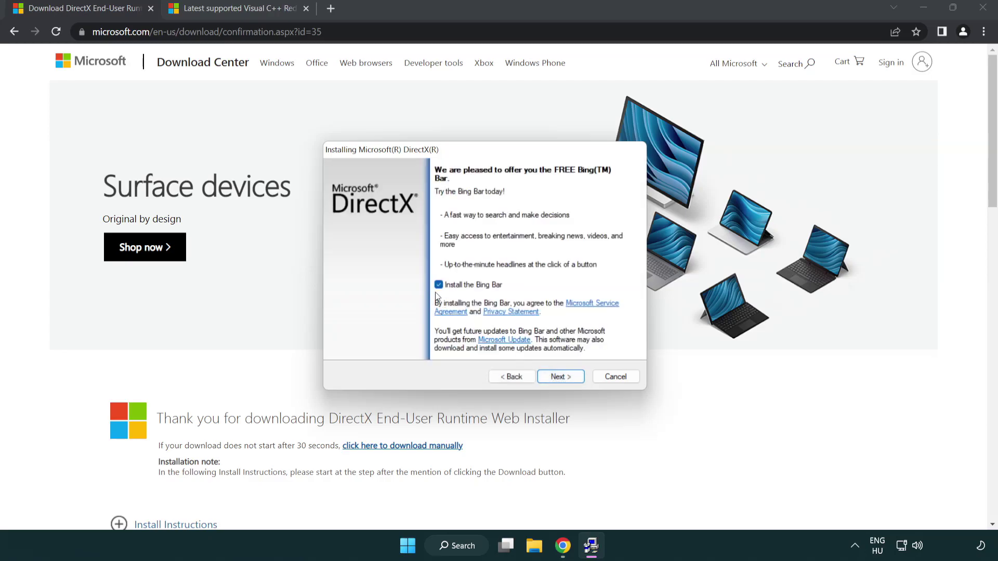
click(566, 379)
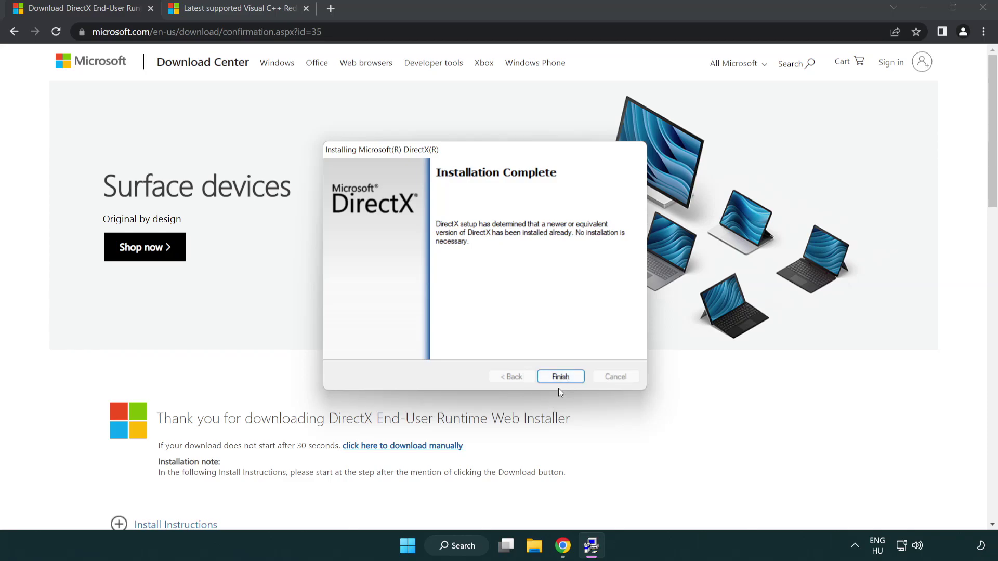
click(560, 373)
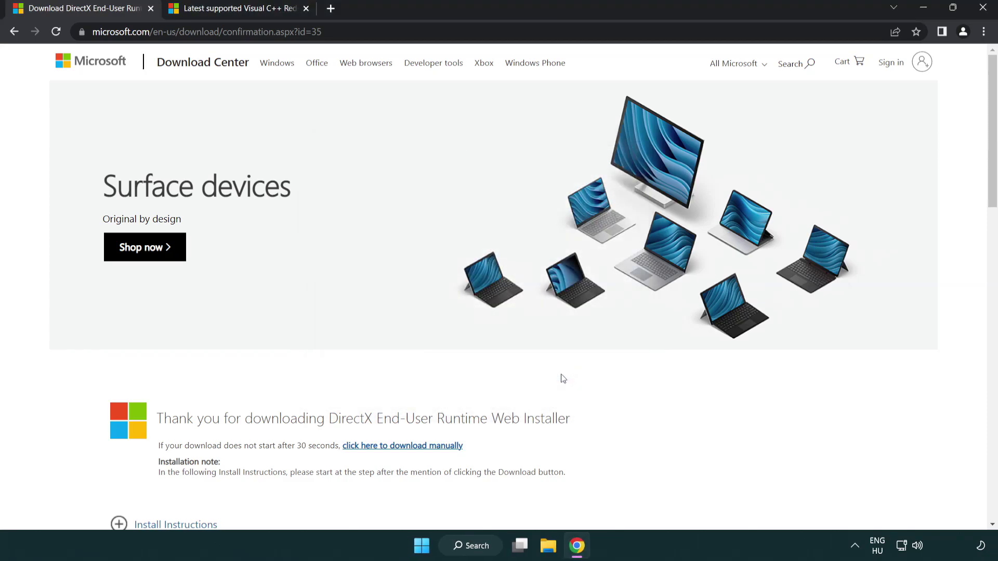
Close the DirectX page and download the ARM64, X86 and X64 Visual C++ Redistributable installers for Visual Studio 2015, 2017, 2019 and 2022.
click(151, 9)
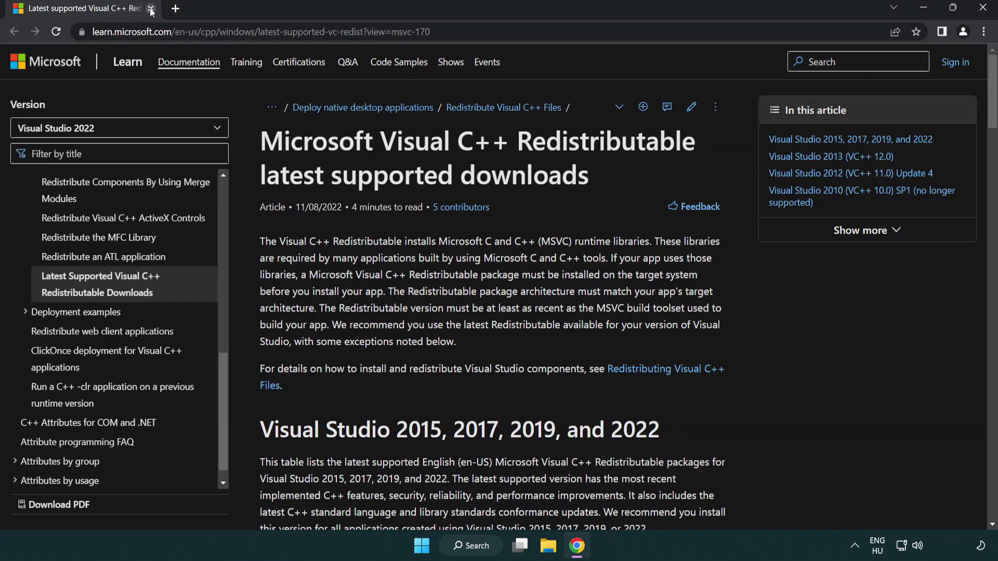
click(533, 34)
click(534, 34)
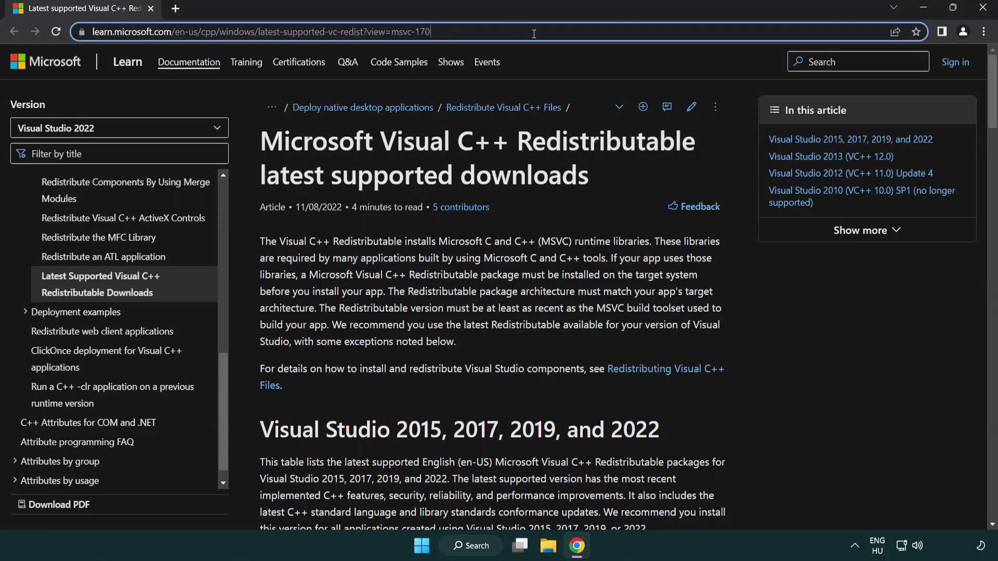
click(513, 166)
scroll(513, 171, down, 5)
scroll(513, 175, down, 2)
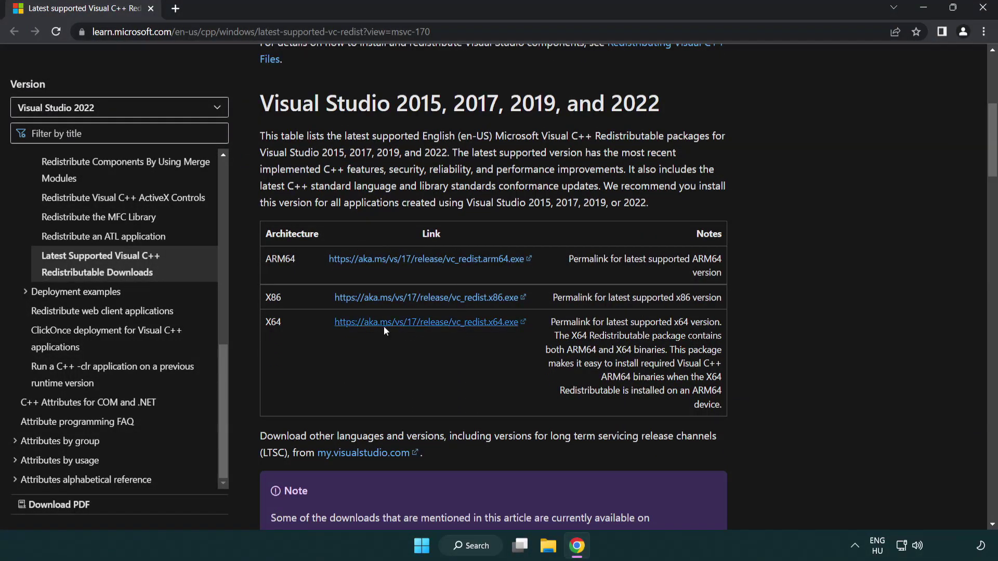
click(415, 303)
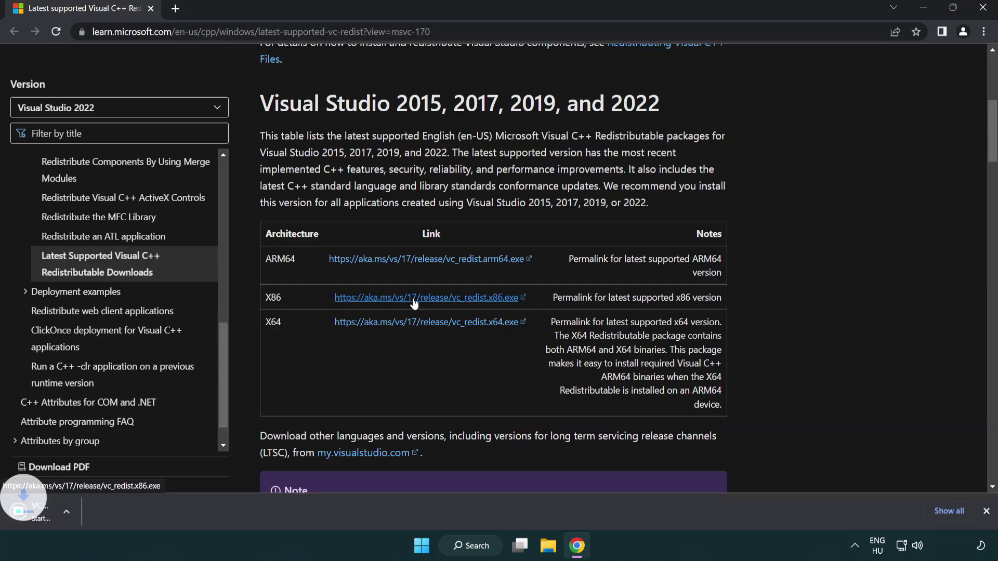
click(417, 323)
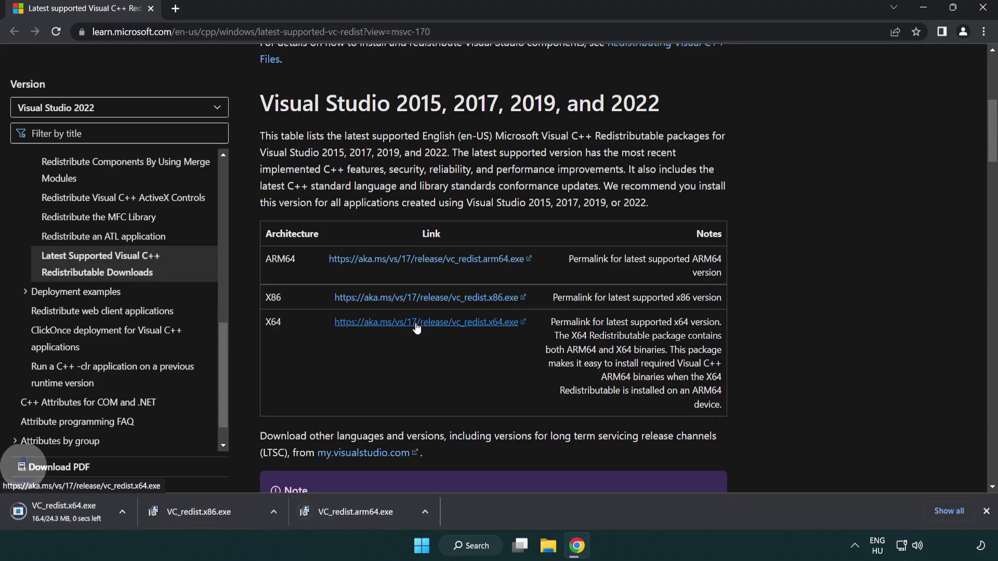
Try to install VC_redist.arm64.exe after agreeing to its license terms, and close its setup window.
click(382, 520)
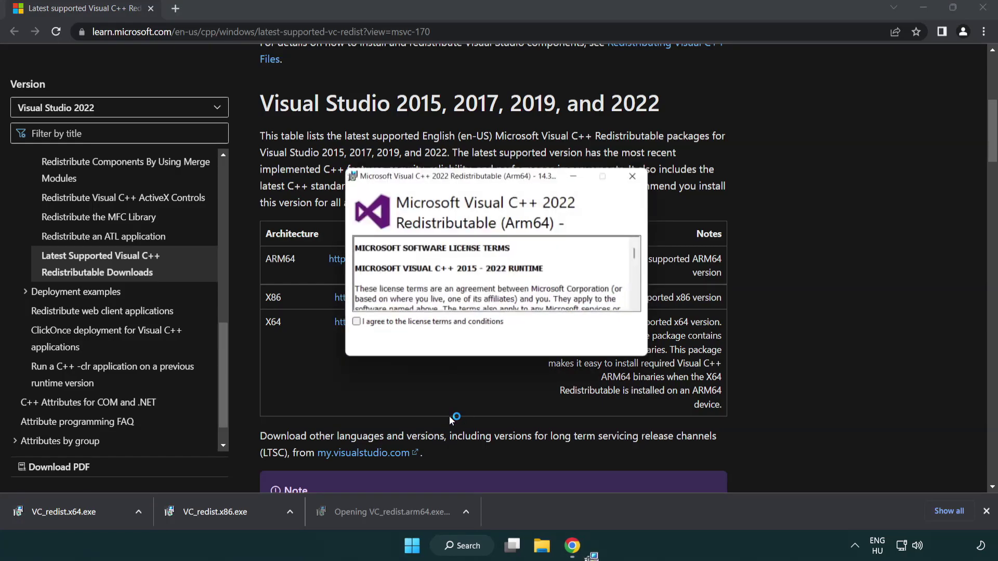
drag(642, 255, 648, 304)
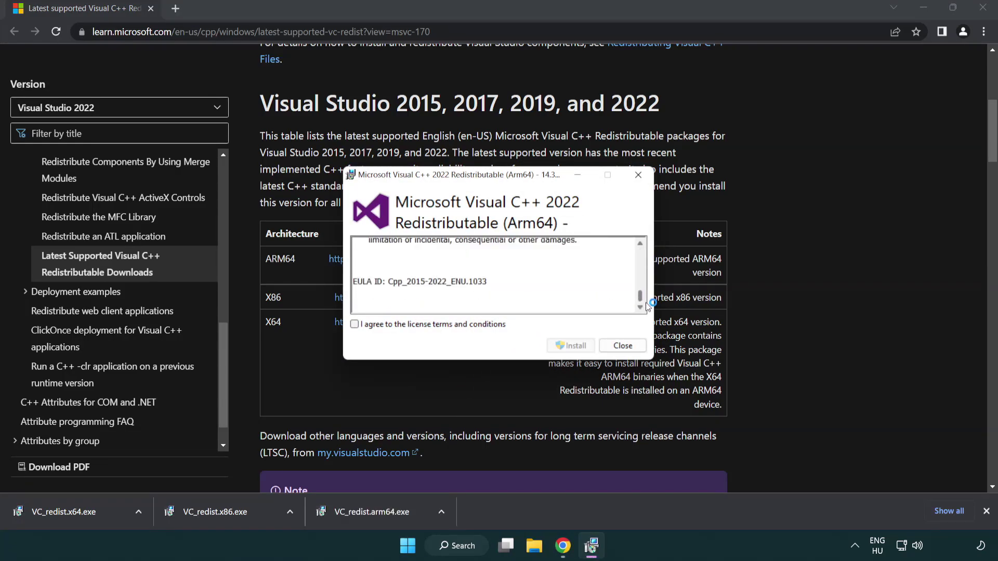
click(355, 325)
click(556, 346)
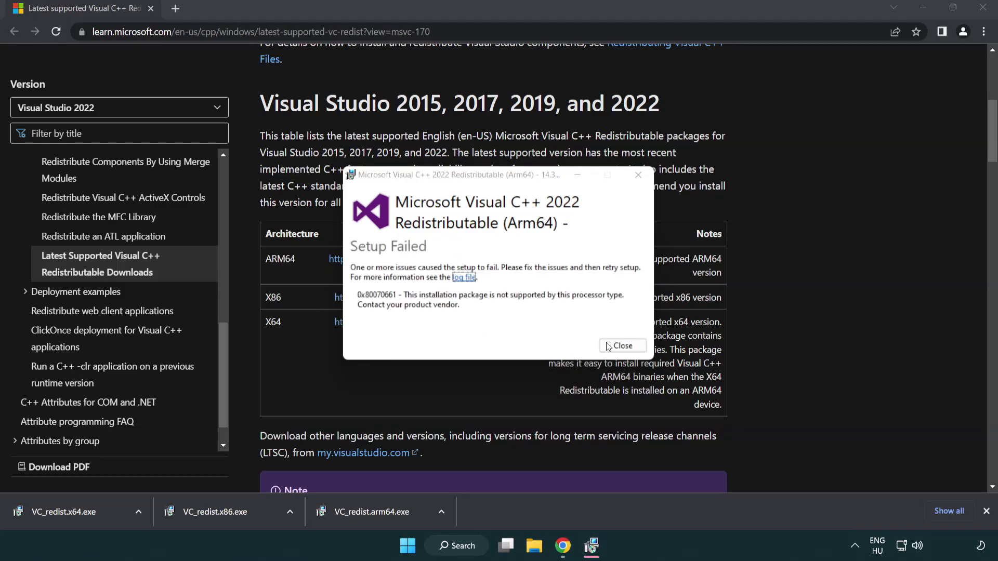
click(624, 347)
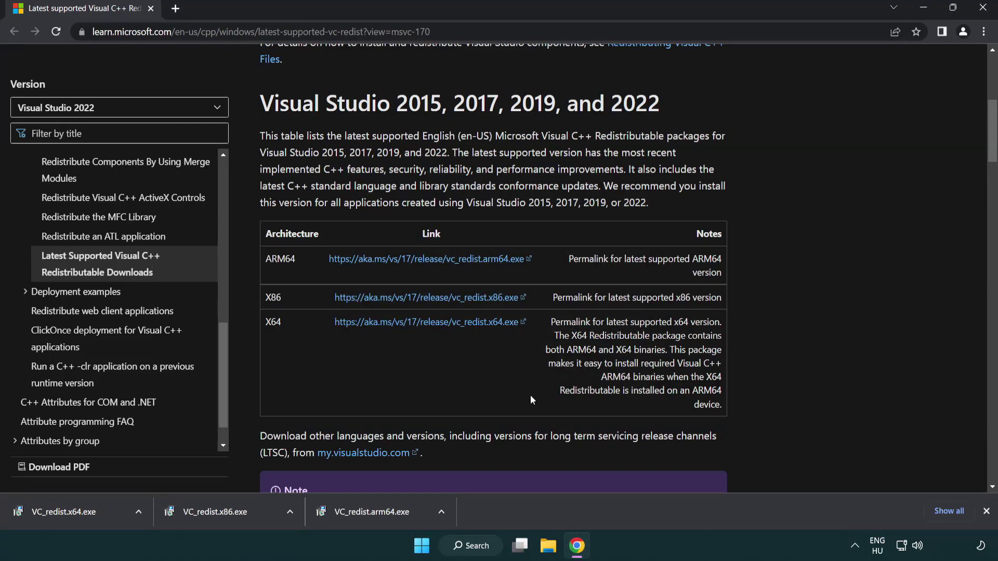
Install the x86 and x64 Visual C++ Redistributables from the downloaded files without restarting, then close the browser.
click(223, 518)
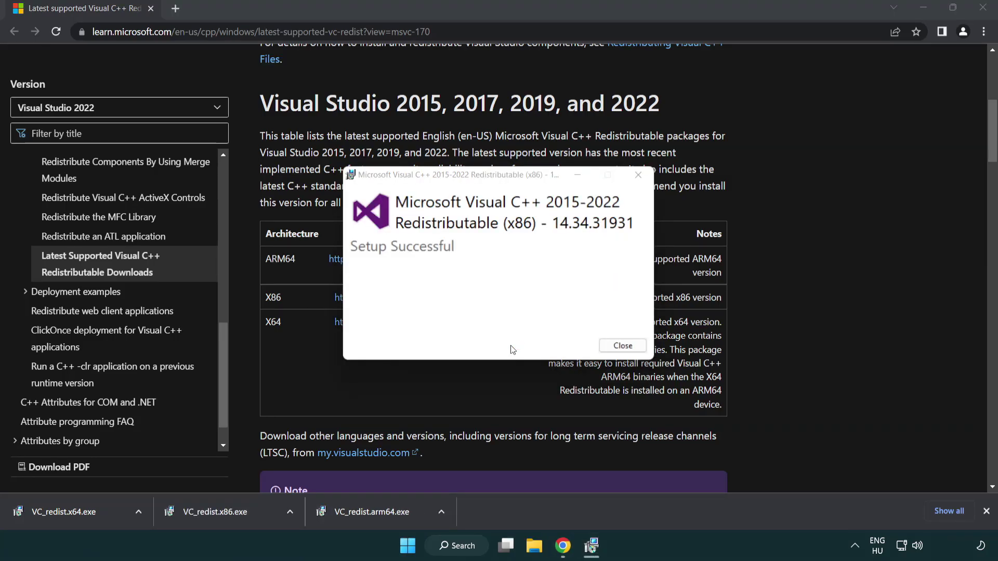
click(624, 346)
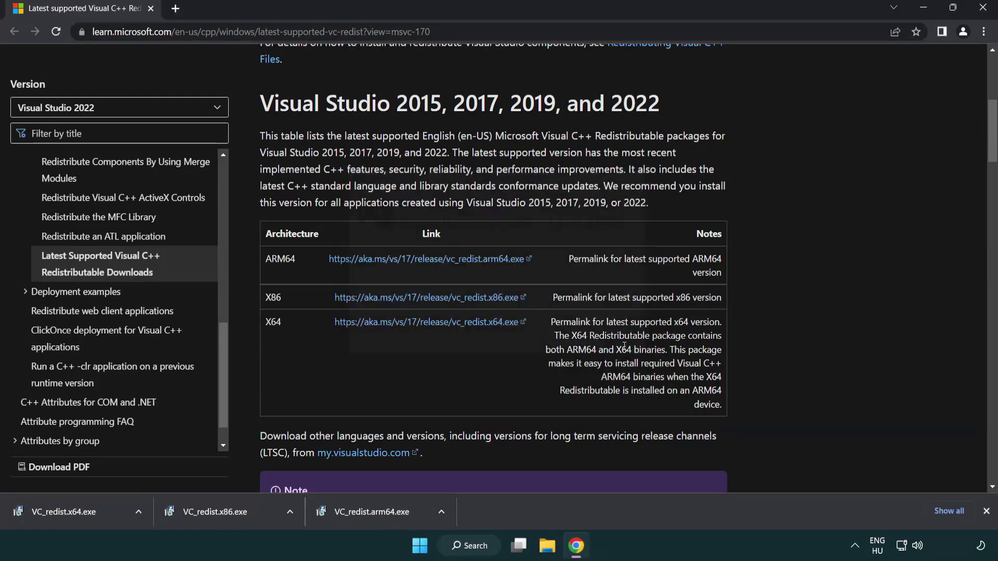
click(76, 511)
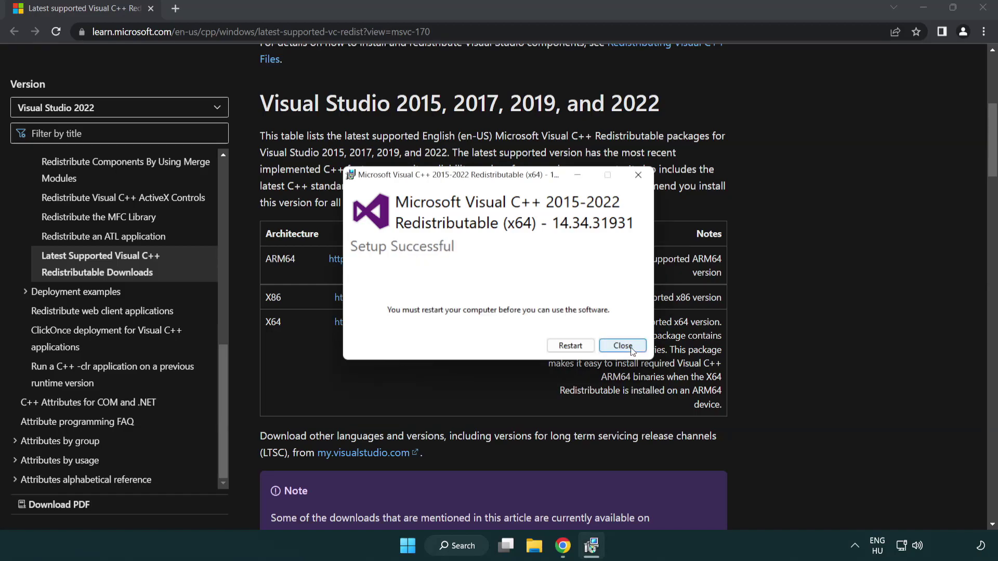
click(623, 346)
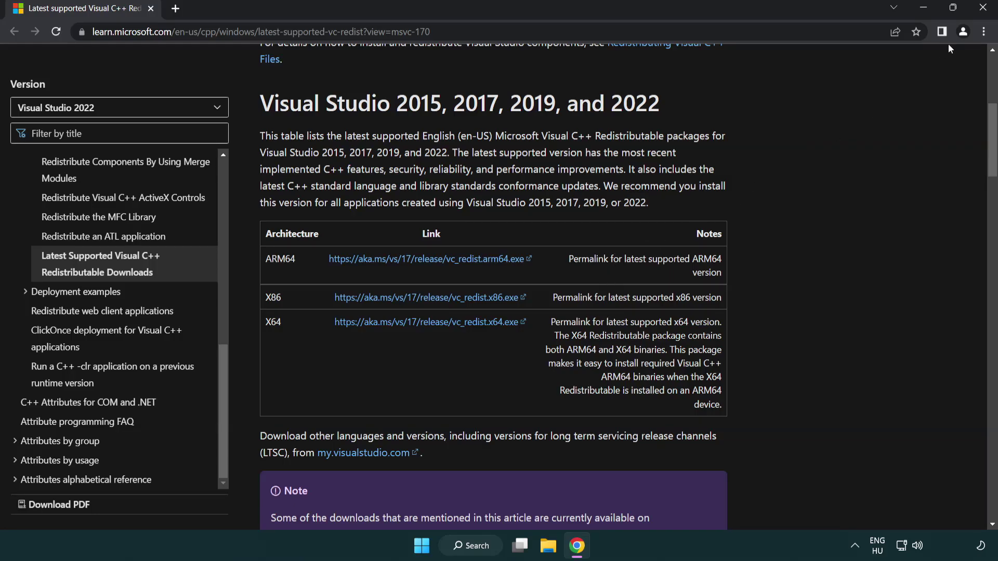
click(984, 10)
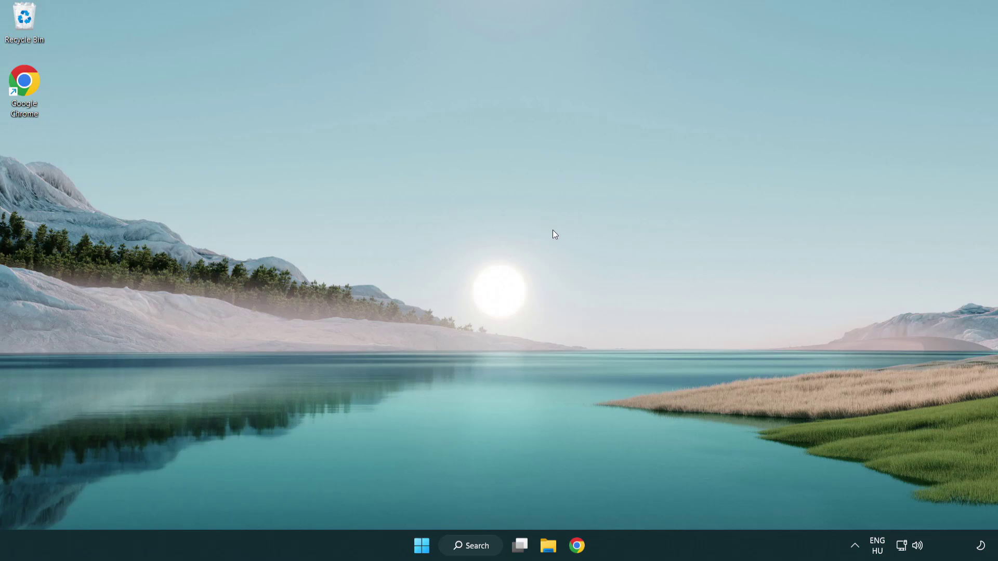
Search Windows for cmd and run Command Prompt as administrator.
click(466, 549)
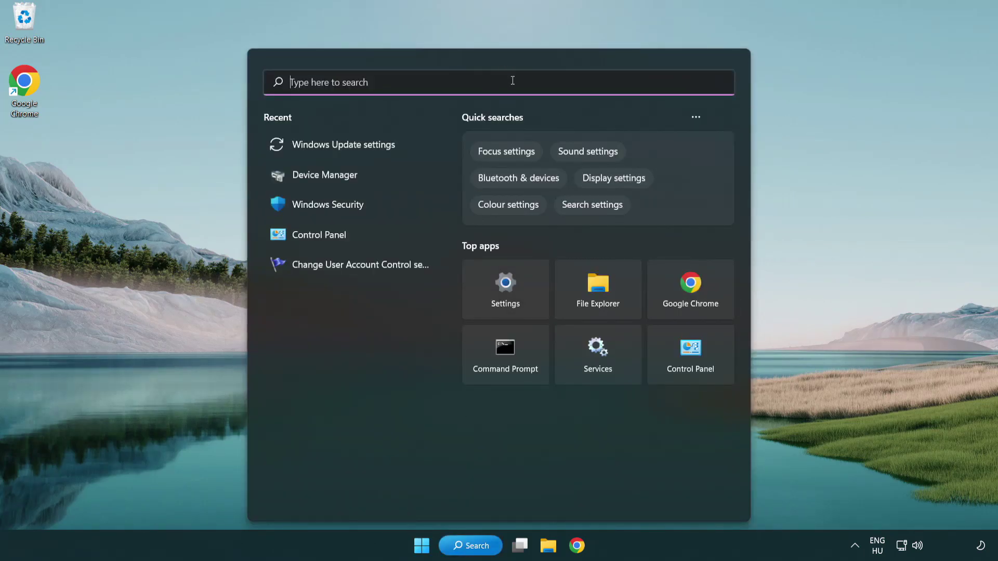
text(cmd)
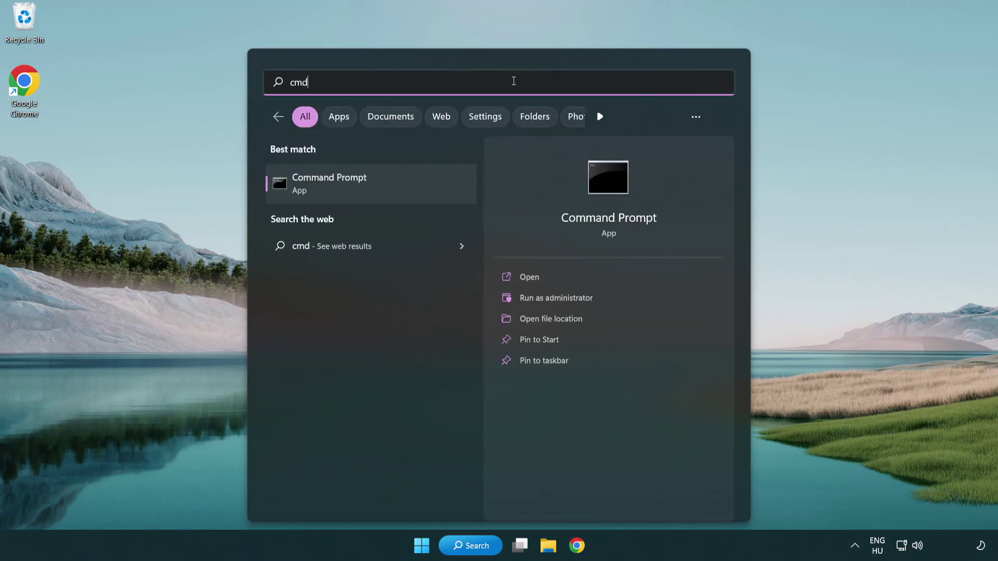
right_click(381, 186)
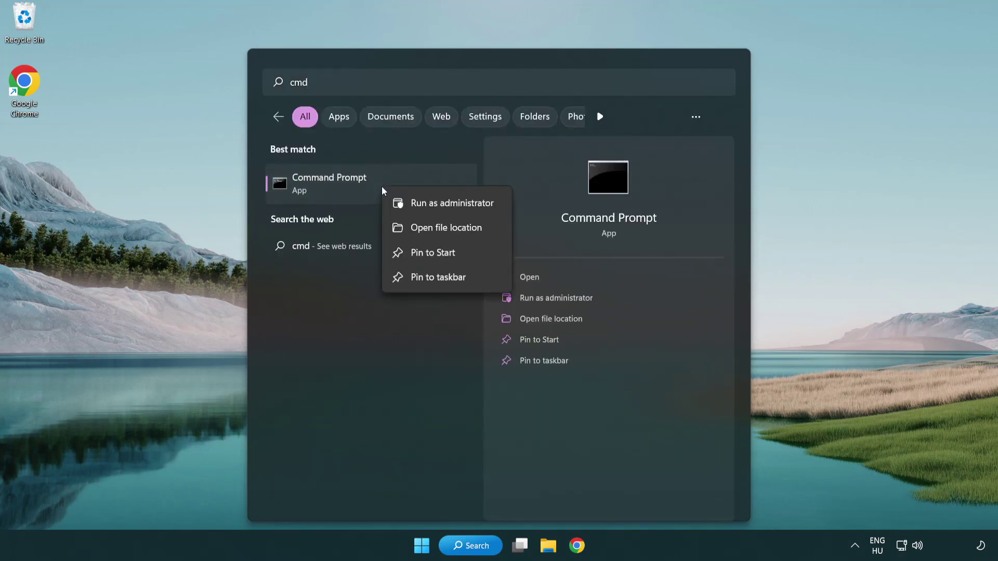
click(451, 208)
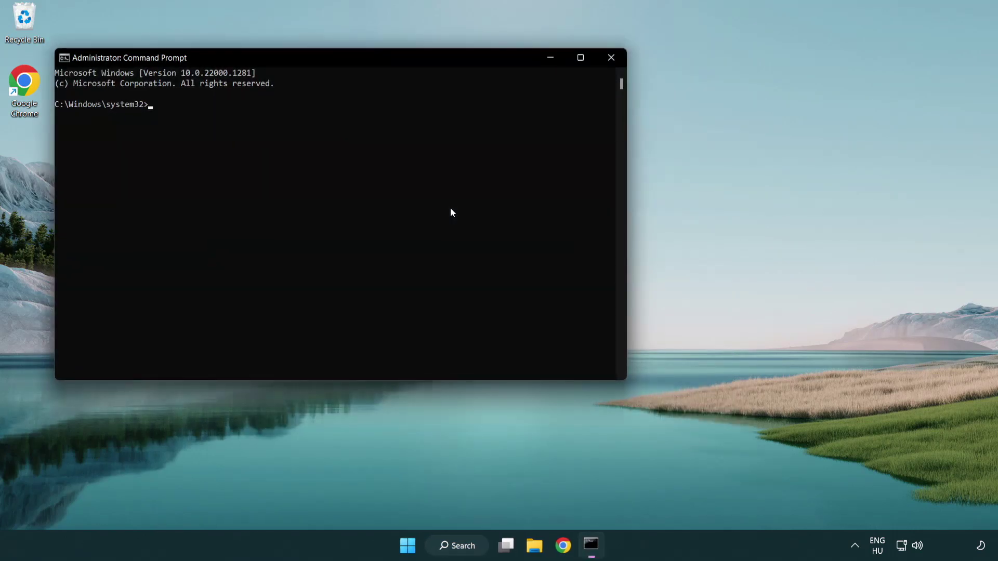
Scan the Windows system files with sfc /scannow and close Command Prompt once the scan is complete.
drag(355, 59, 502, 103)
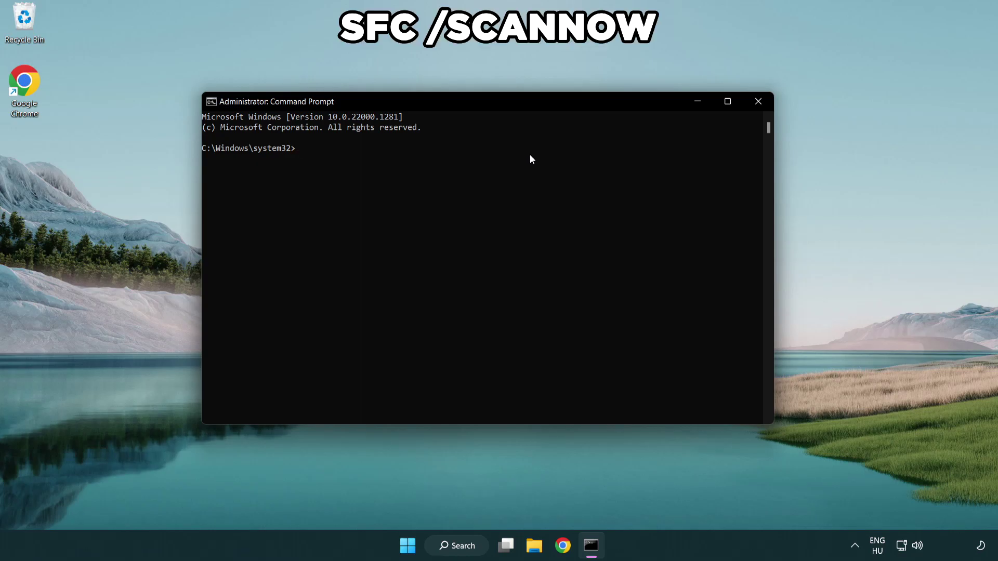
text(sfc /scannow)
key(Return)
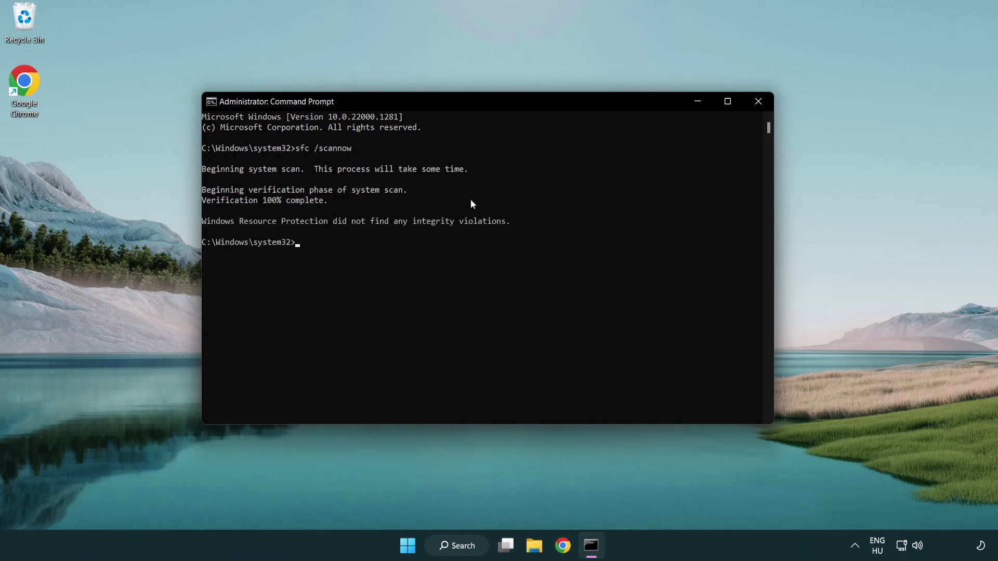
click(760, 103)
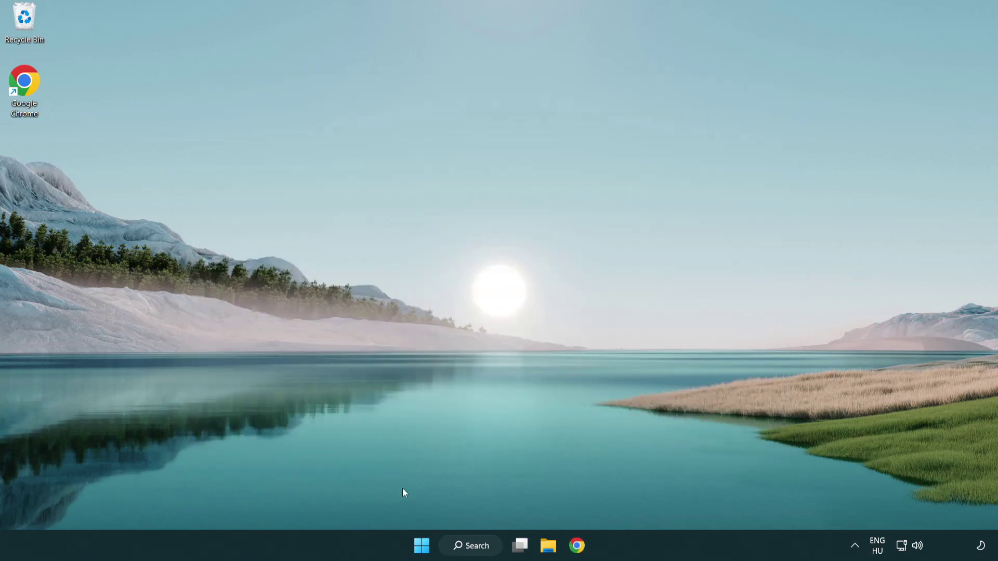
Bring up the computer's power options for sleep, shutdown and restart.
click(421, 546)
click(661, 501)
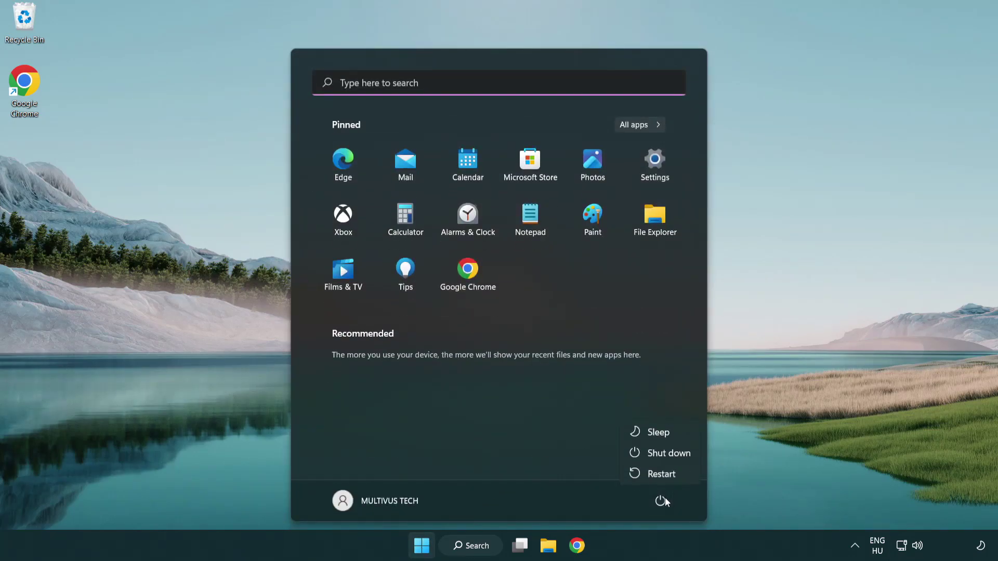